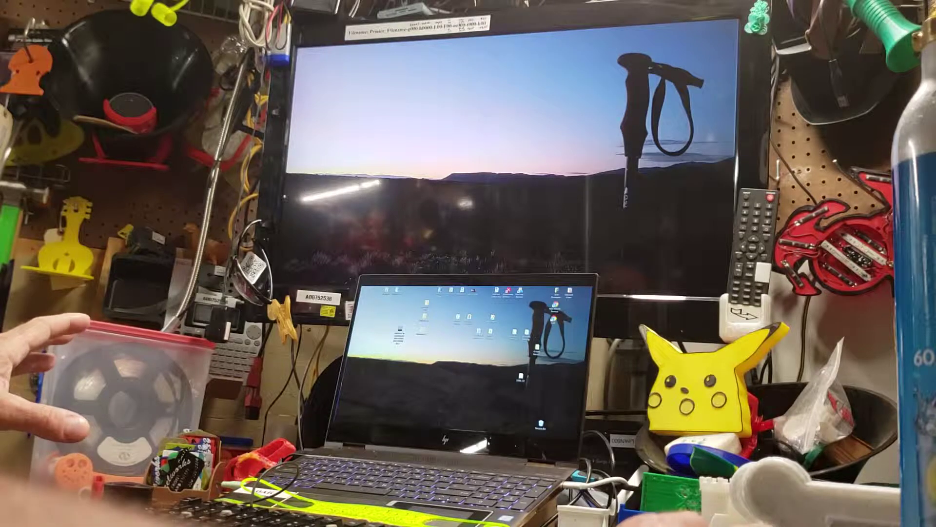
Launch SketchUp with a new model and delete the MakerBot Replicator 2X build volume.
{"action": "left_click", "coordinate": [295, 204]}
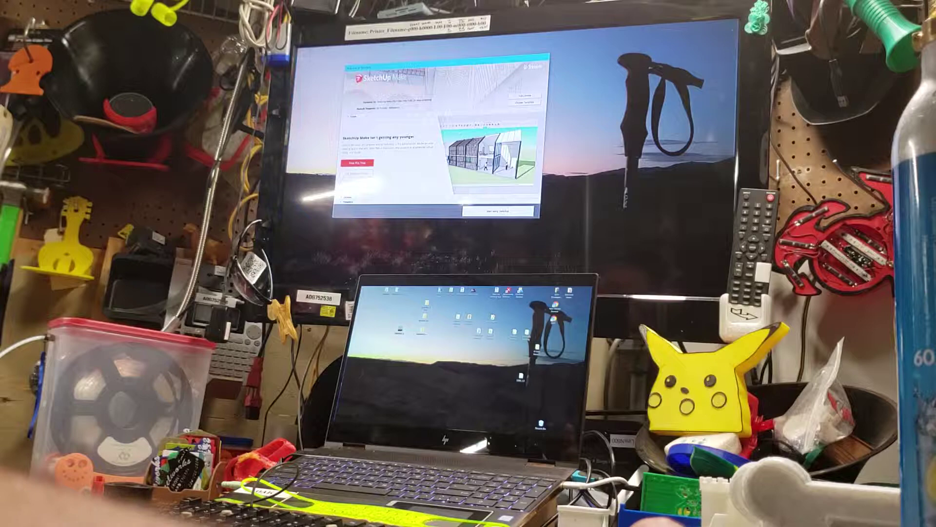
{"action": "left_click", "coordinate": [495, 212]}
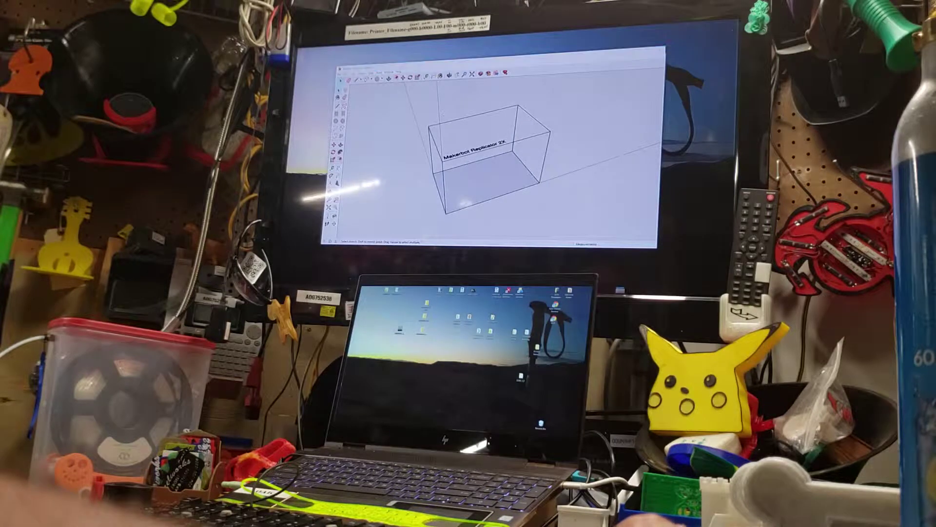
{"action": "left_click", "coordinate": [481, 173]}
{"action": "key", "text": "Delete"}
Open 3D Builder and Cura alongside SketchUp, moving the 3D Builder window partly clear of the SketchUp model.
{"action": "left_click", "coordinate": [296, 184]}
{"action": "left_click_drag", "start_coordinate": [573, 56], "coordinate": [533, 126]}
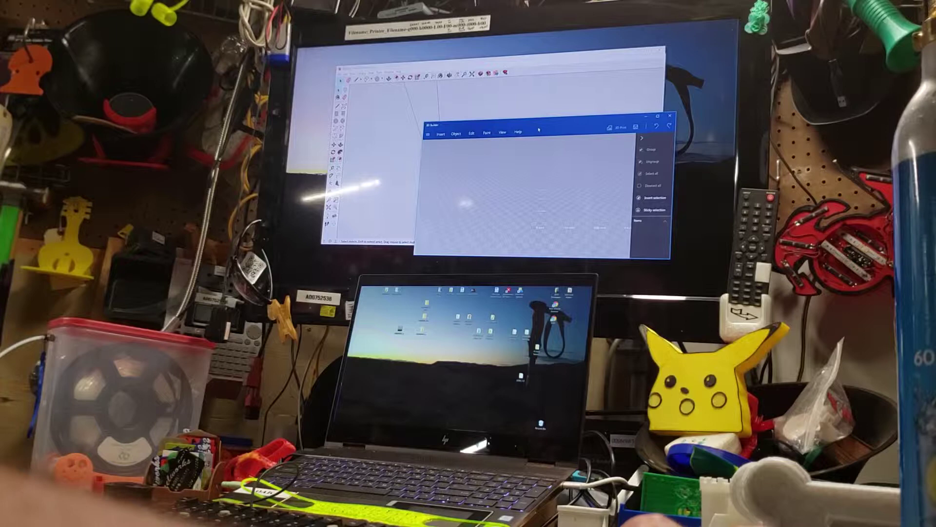
{"action": "mouse_move", "coordinate": [534, 126]}
{"action": "left_mouse_down"}
{"action": "mouse_move", "coordinate": [516, 127]}
{"action": "mouse_move", "coordinate": [555, 128]}
{"action": "mouse_move", "coordinate": [490, 135]}
{"action": "mouse_move", "coordinate": [551, 130]}
{"action": "left_mouse_up"}
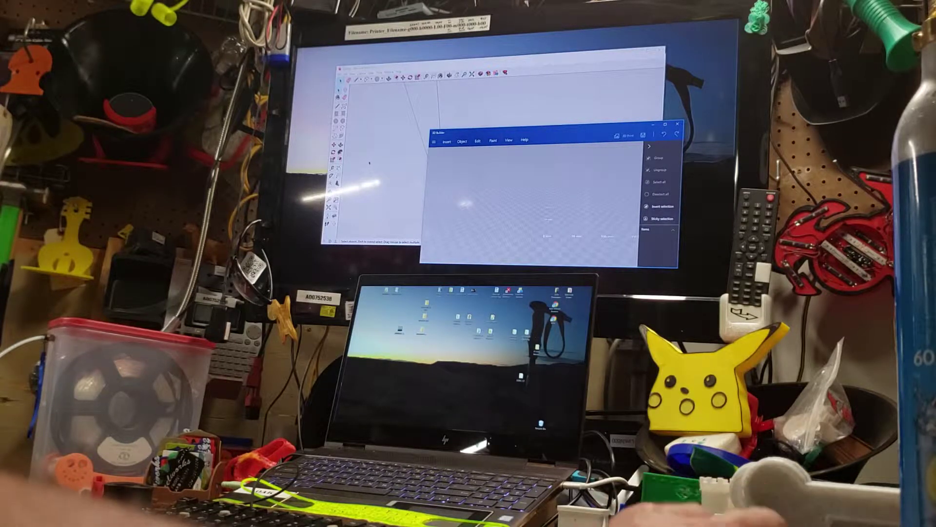
{"action": "mouse_move", "coordinate": [293, 152]}
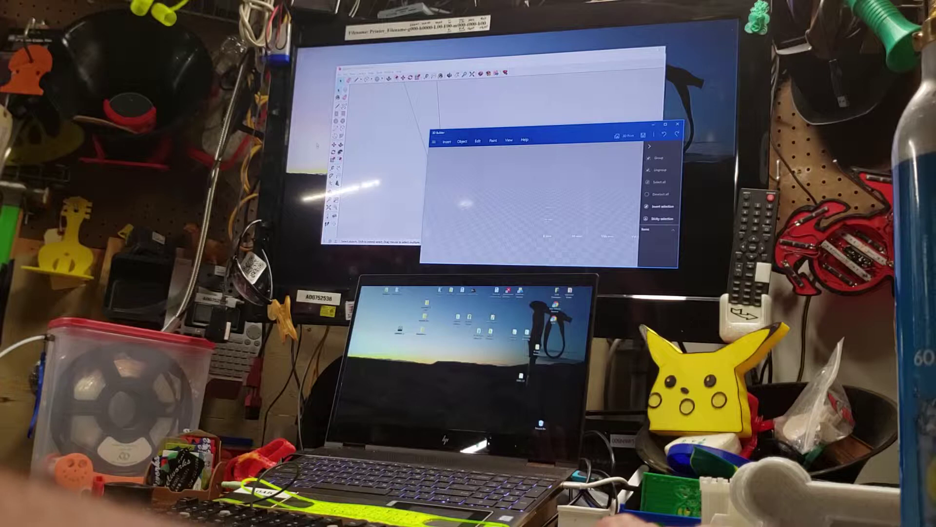
{"action": "left_click", "coordinate": [480, 64]}
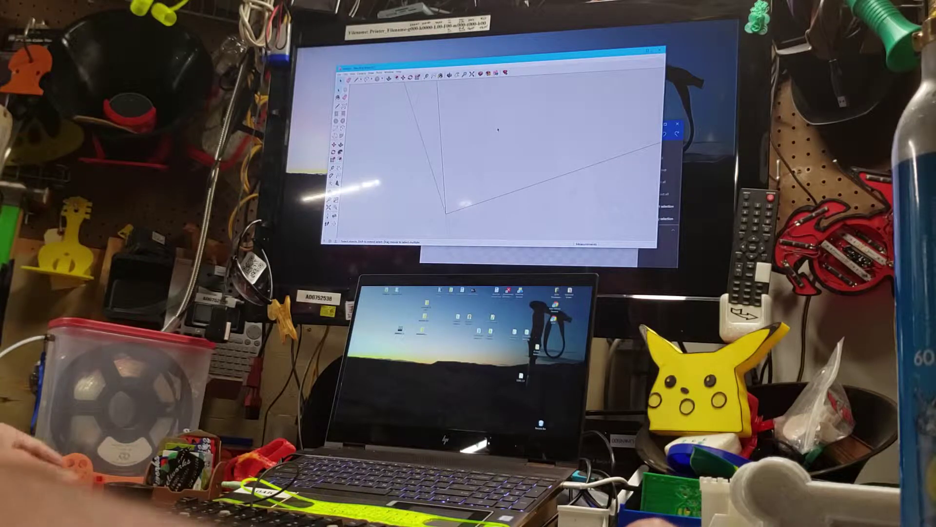
{"action": "middle_click_drag", "start_coordinate": [485, 126], "coordinate": [485, 126]}
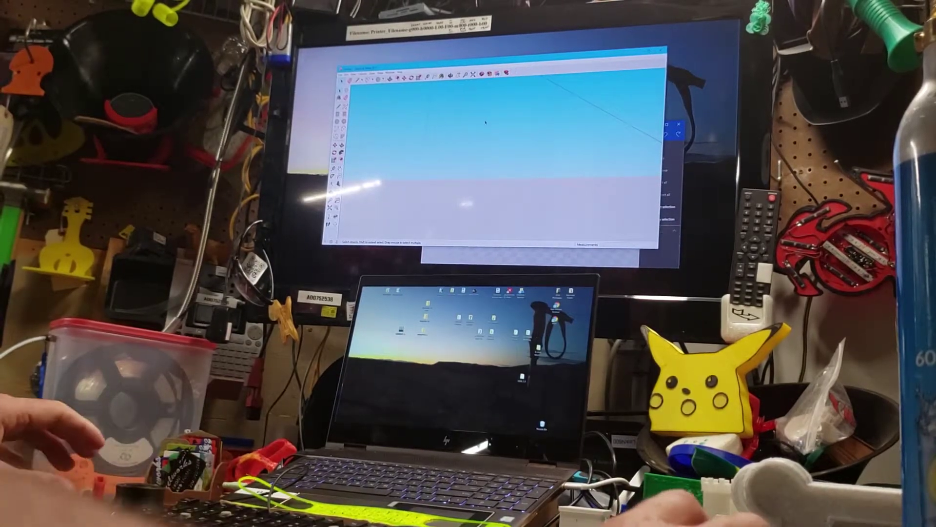
{"action": "left_click", "coordinate": [300, 143]}
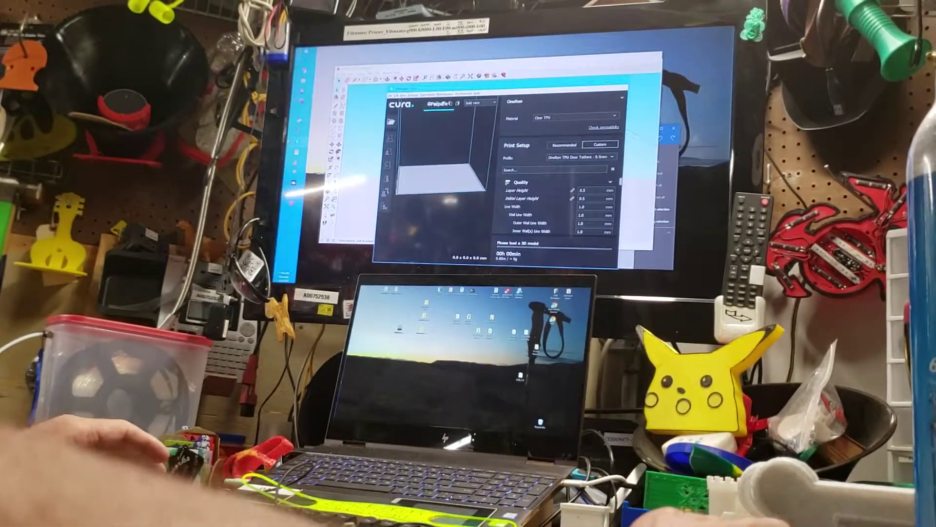
Switch to the browser and examine the Sodastream CO2 cap entry and its file name in the Bazzelworks Model Data spreadsheet.
{"action": "mouse_move", "coordinate": [297, 142]}
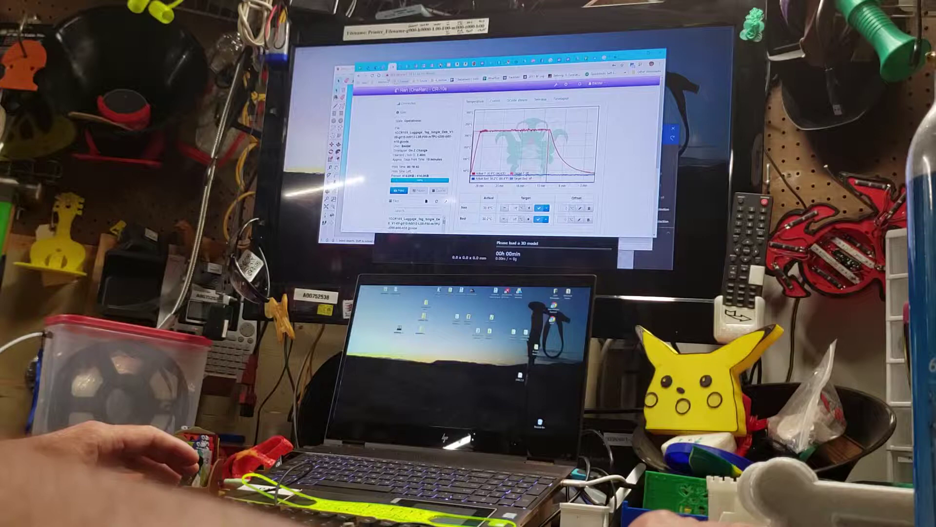
{"action": "left_click", "coordinate": [361, 69]}
{"action": "scroll", "coordinate": [557, 176], "scroll_direction": "up", "scroll_amount": 2}
{"action": "left_click", "coordinate": [649, 52]}
{"action": "scroll", "coordinate": [628, 174], "scroll_direction": "down", "scroll_amount": 2}
{"action": "scroll", "coordinate": [628, 174], "scroll_direction": "up", "scroll_amount": 2}
{"action": "scroll", "coordinate": [628, 174], "scroll_direction": "down", "scroll_amount": 5}
{"action": "scroll", "coordinate": [610, 161], "scroll_direction": "down", "scroll_amount": 1}
{"action": "scroll", "coordinate": [607, 160], "scroll_direction": "down", "scroll_amount": 2}
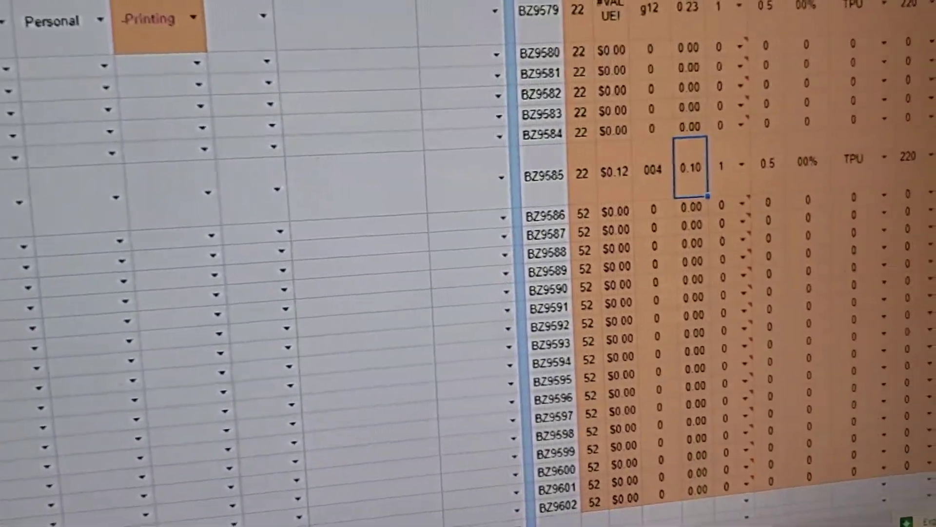
{"action": "left_click", "coordinate": [64, 301]}
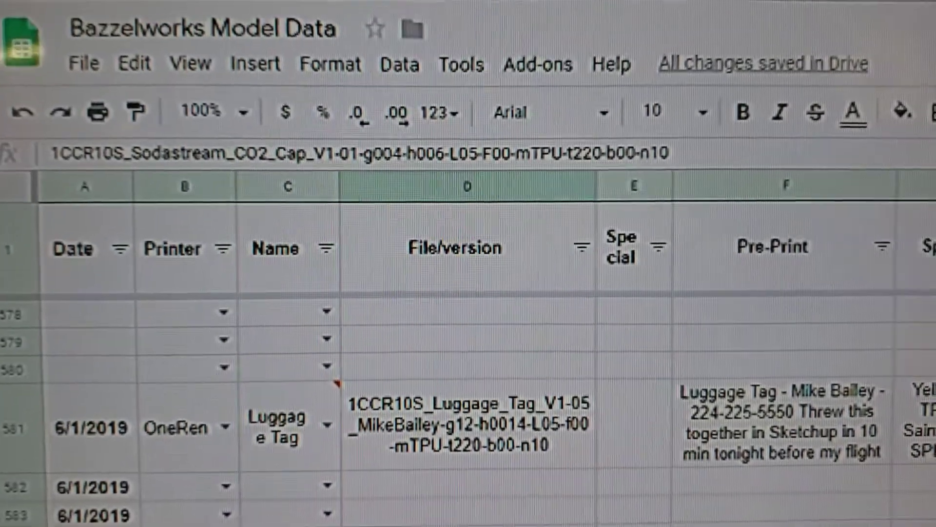
{"action": "left_click", "coordinate": [931, 522]}
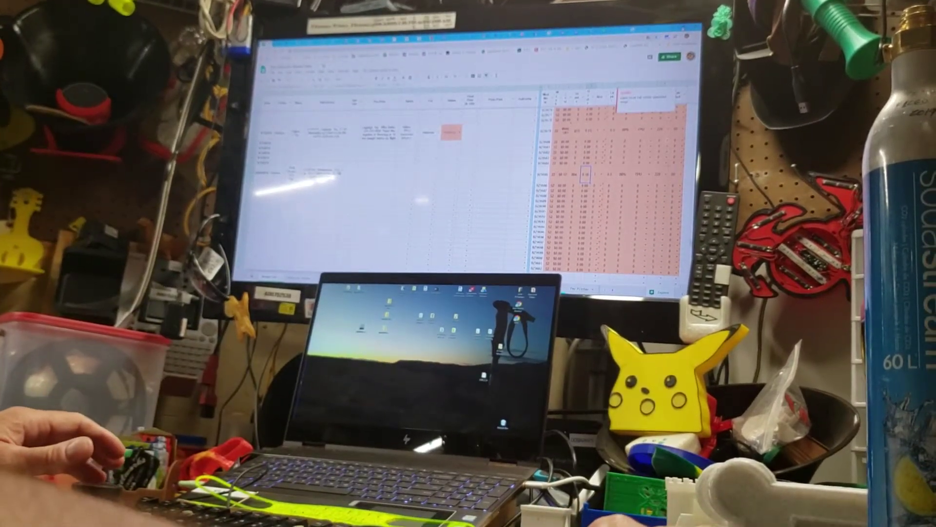
Put the spreadsheet window away and return to the empty SketchUp model.
{"action": "left_click", "coordinate": [683, 30]}
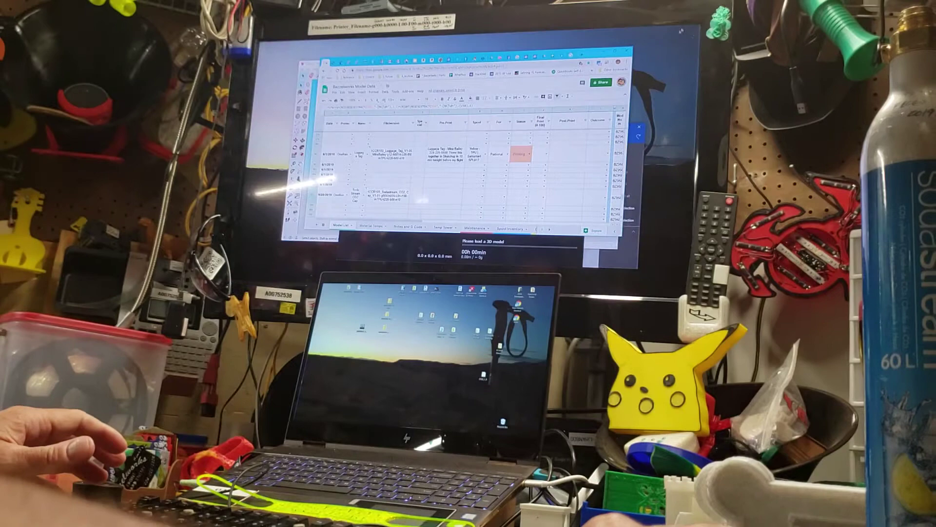
{"action": "left_click", "coordinate": [604, 51]}
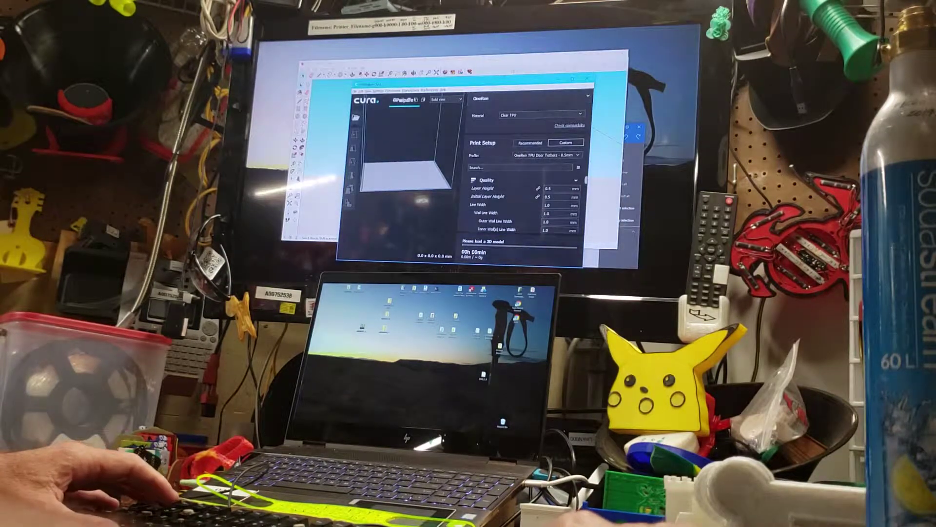
{"action": "left_click", "coordinate": [504, 62]}
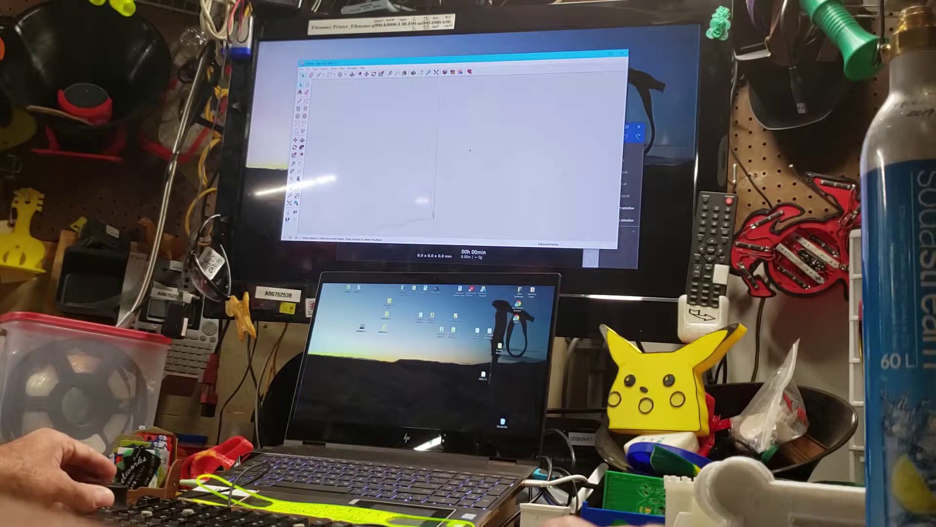
Try to draw a circle on the ground plane as the cap's base.
{"action": "key", "text": "c"}
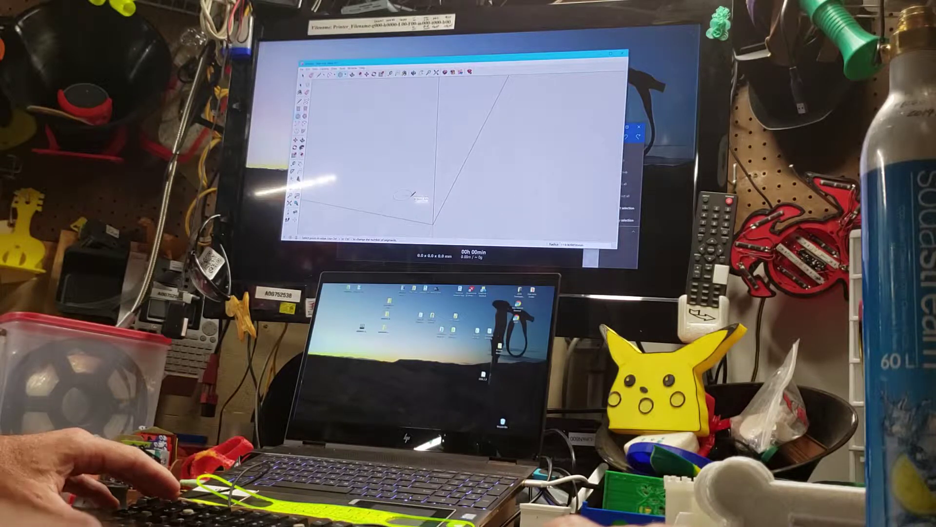
{"action": "left_click", "coordinate": [412, 195]}
{"action": "type", "text": "18.2"}
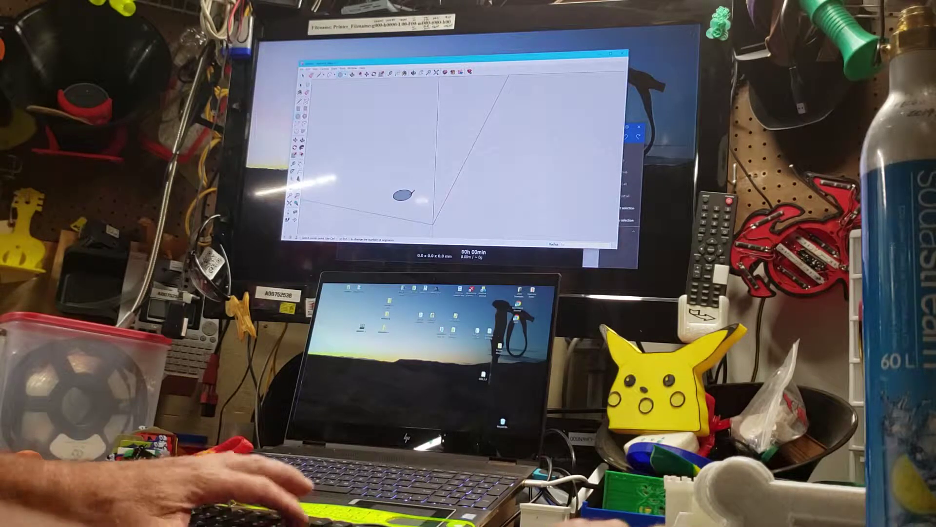
{"action": "type", "text": "5"}
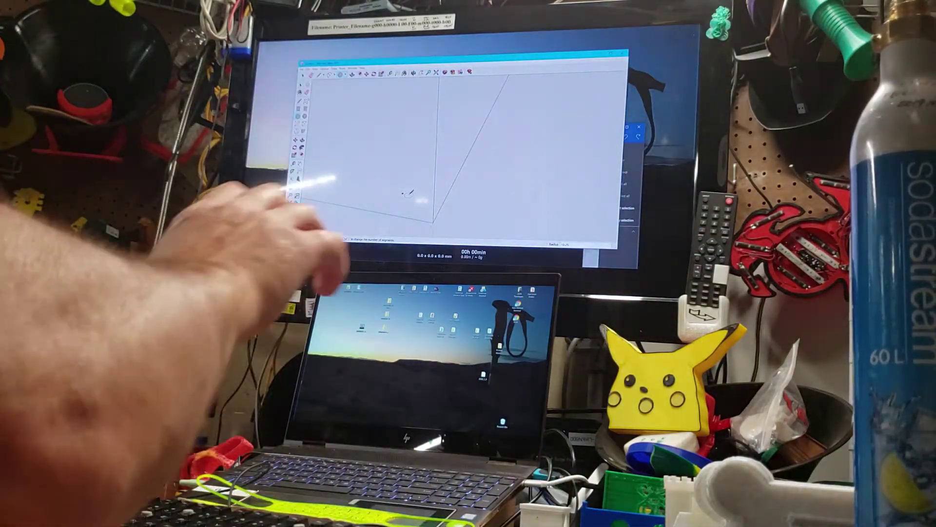
{"action": "scroll", "coordinate": [405, 191], "scroll_direction": "up", "scroll_amount": 8}
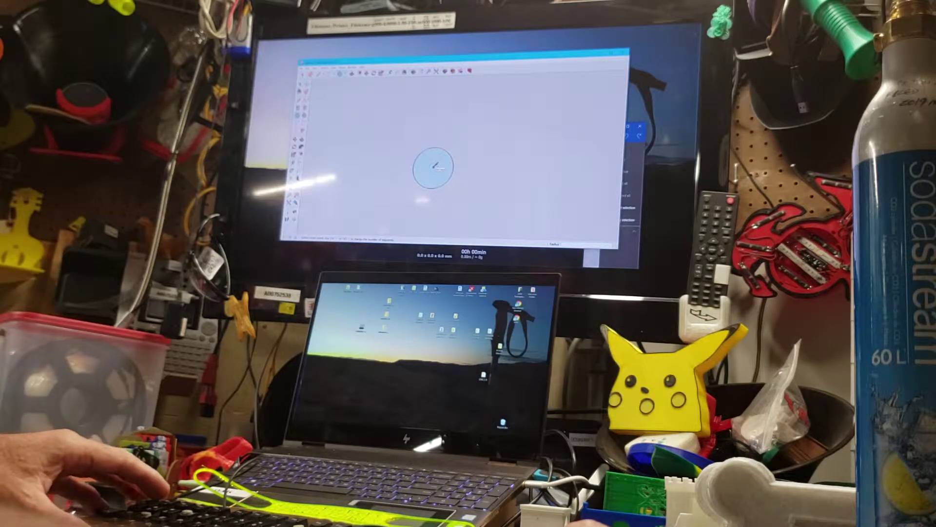
{"action": "key", "text": "ctrl+z"}
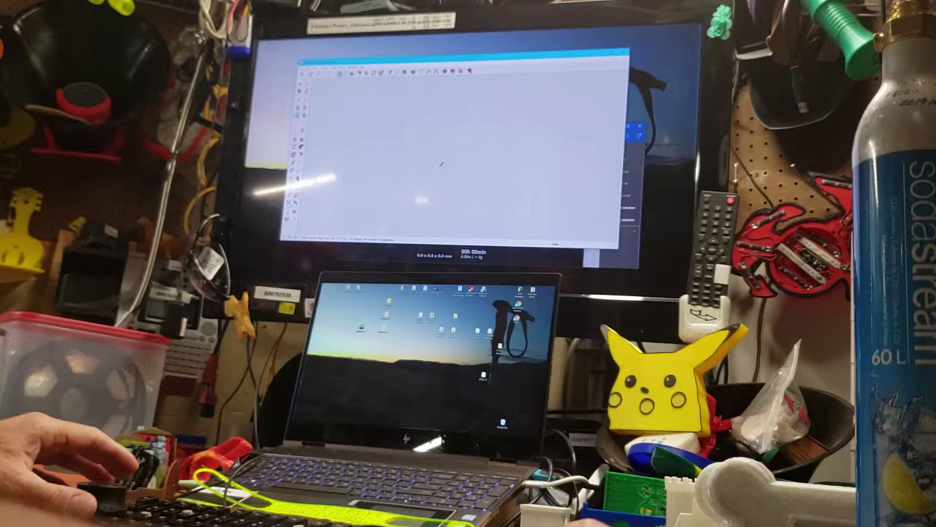
Draw the circle for the cap's base and push/pull it into a thin disc.
{"action": "left_click", "coordinate": [461, 170]}
{"action": "type", "text": "1"}
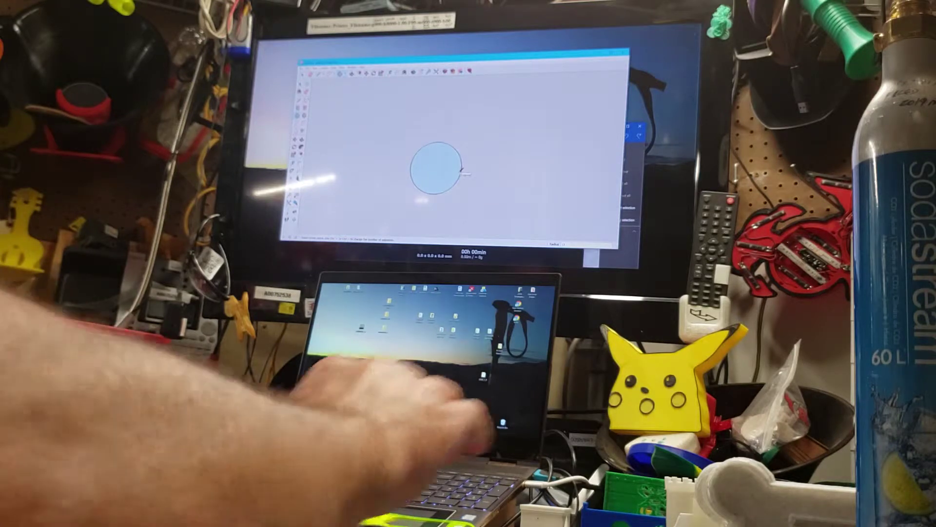
{"action": "key", "text": "Return"}
{"action": "key", "text": "m"}
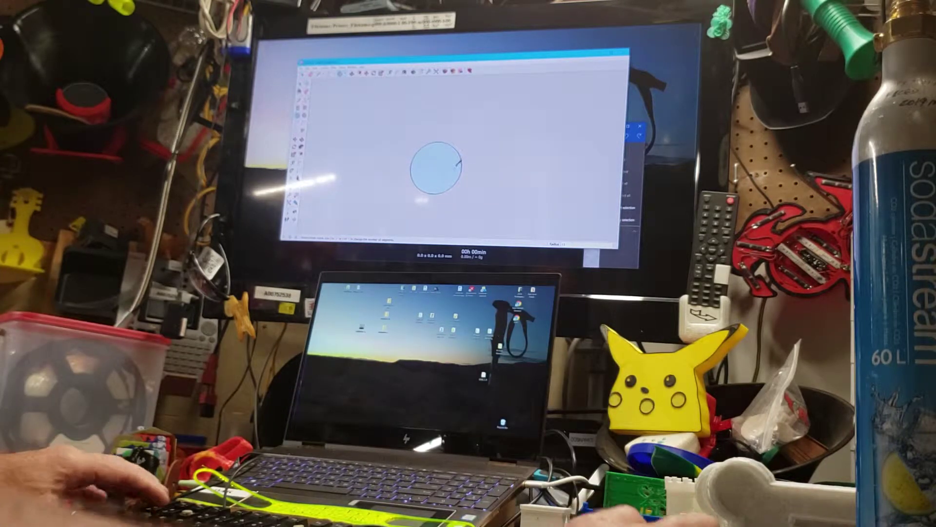
{"action": "left_click", "coordinate": [454, 166]}
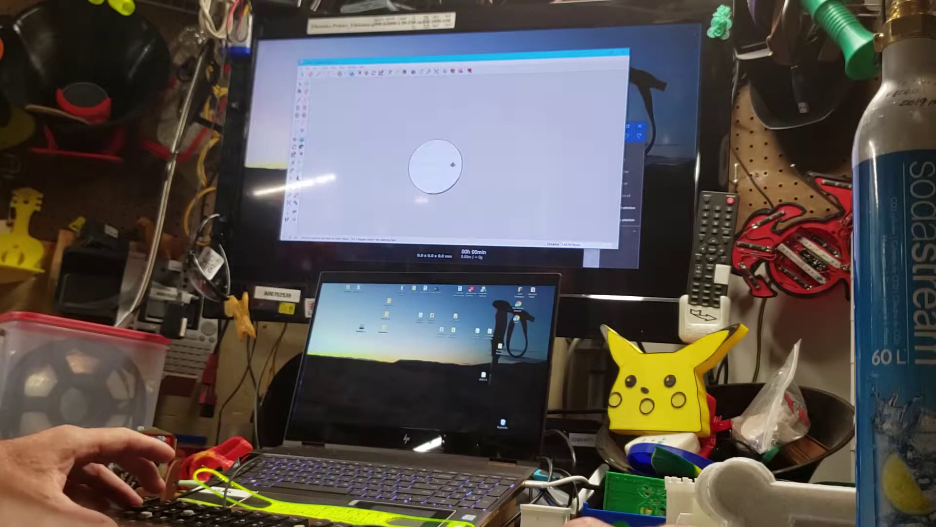
{"action": "key", "text": "Return"}
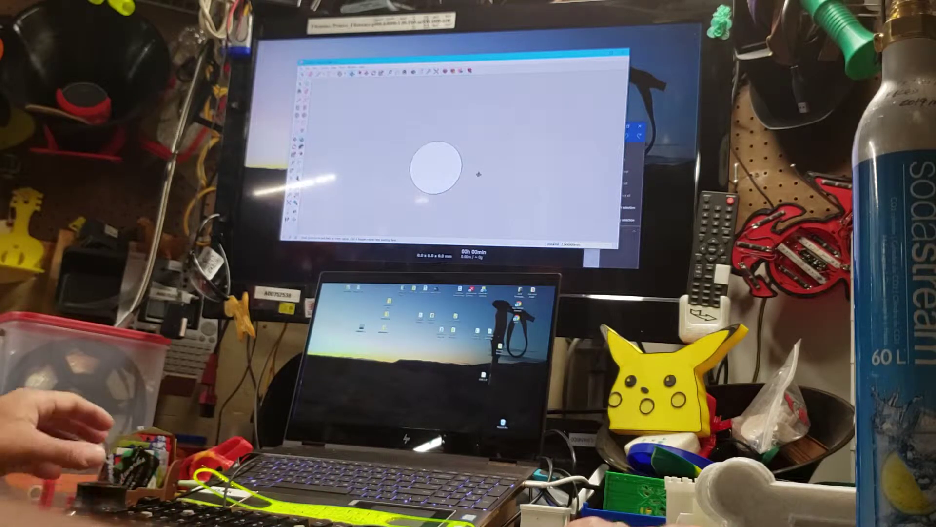
Offset the disc's upper edge inward to form a narrow rim.
{"action": "scroll", "coordinate": [478, 175], "scroll_direction": "down", "scroll_amount": 1}
{"action": "scroll", "coordinate": [479, 175], "scroll_direction": "up", "scroll_amount": 5}
{"action": "scroll", "coordinate": [479, 175], "scroll_direction": "down", "scroll_amount": 4}
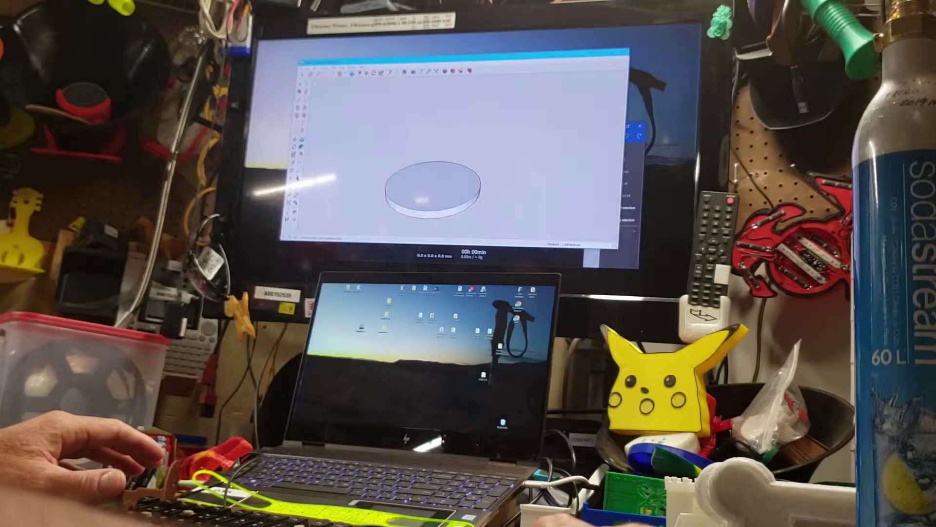
{"action": "left_click", "coordinate": [301, 154]}
{"action": "left_click", "coordinate": [440, 190]}
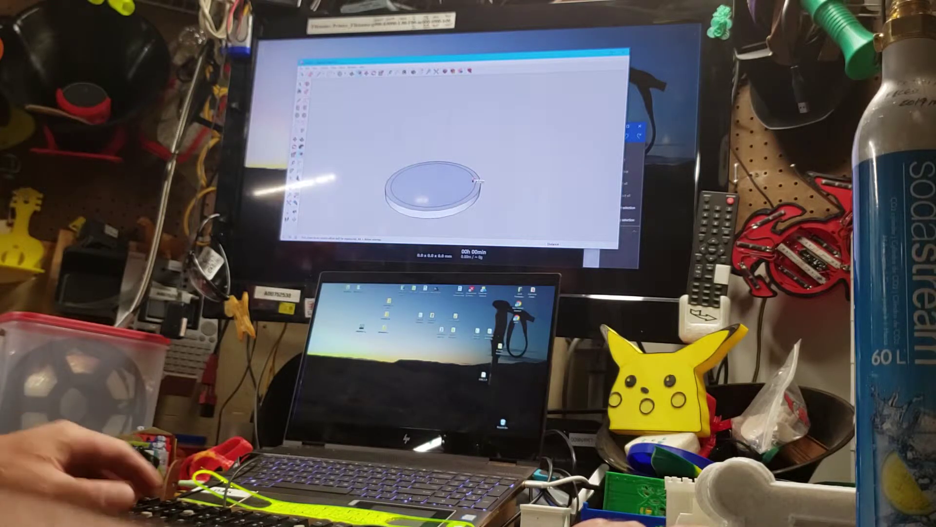
{"action": "key", "text": "p"}
{"action": "left_click", "coordinate": [478, 185]}
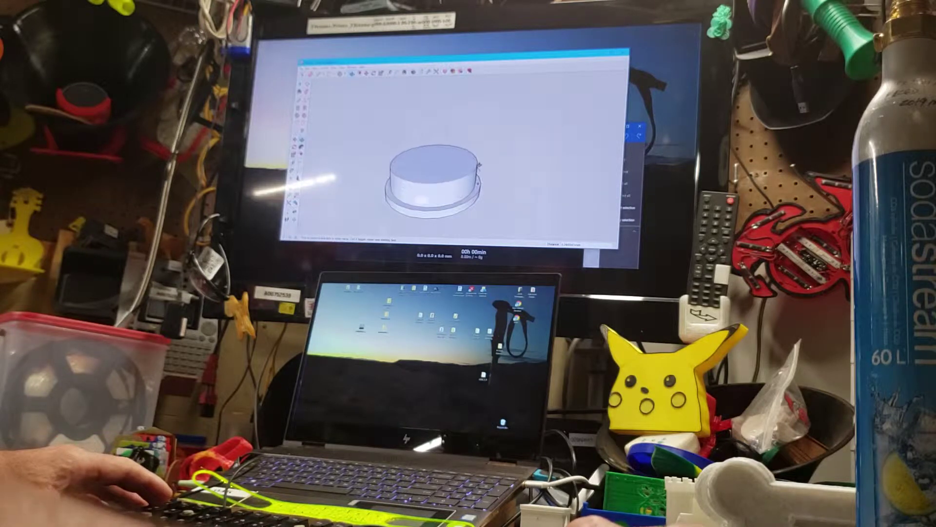
{"action": "key", "text": "Escape"}
Push/pull the narrow outer rim up by 15 to form the cap's wall.
{"action": "left_click", "coordinate": [481, 189]}
{"action": "type", "text": "15"}
{"action": "key", "text": "Return"}
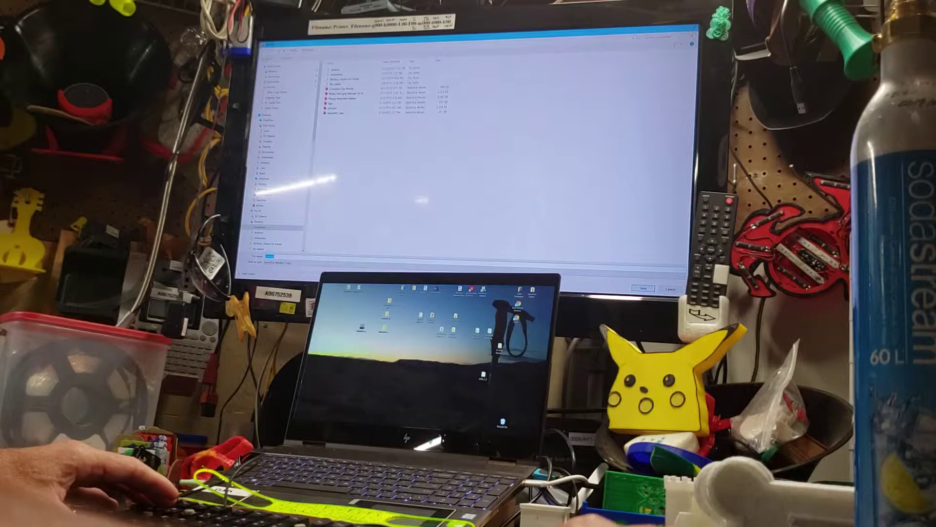
Shrink the maximized save dialog and change its location to This PC.
{"action": "left_click_drag", "start_coordinate": [316, 43], "coordinate": [317, 74]}
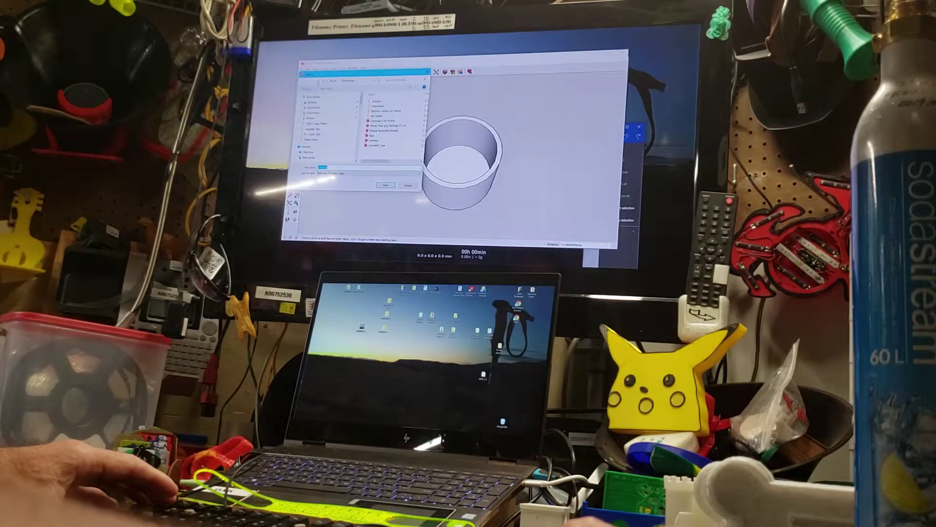
{"action": "left_click", "coordinate": [319, 82]}
{"action": "left_click", "coordinate": [345, 167]}
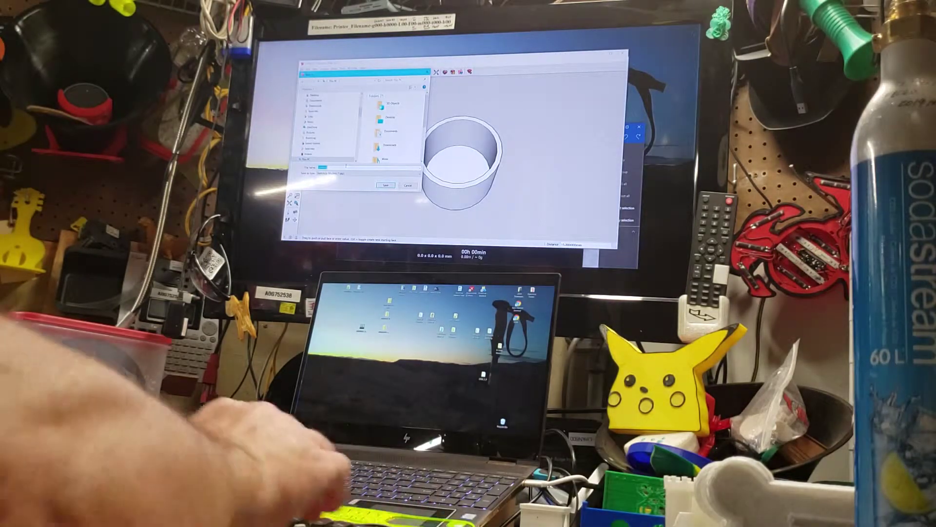
Enter the file name for the Sodastream CO2 cap and try to save the model in This PC.
{"action": "type", "text": "Ri"}
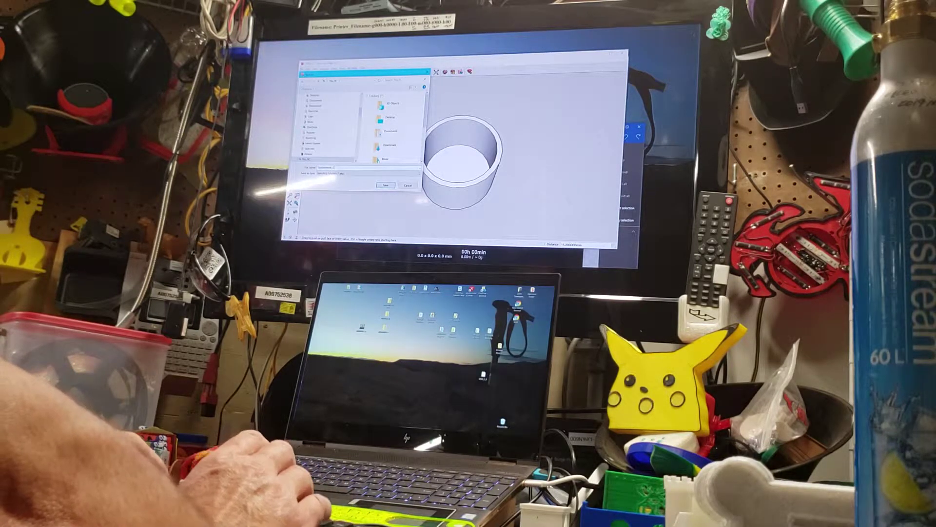
{"action": "type", "text": "a"}
{"action": "key", "text": "BackSpace"}
{"action": "type", "text": "ap"}
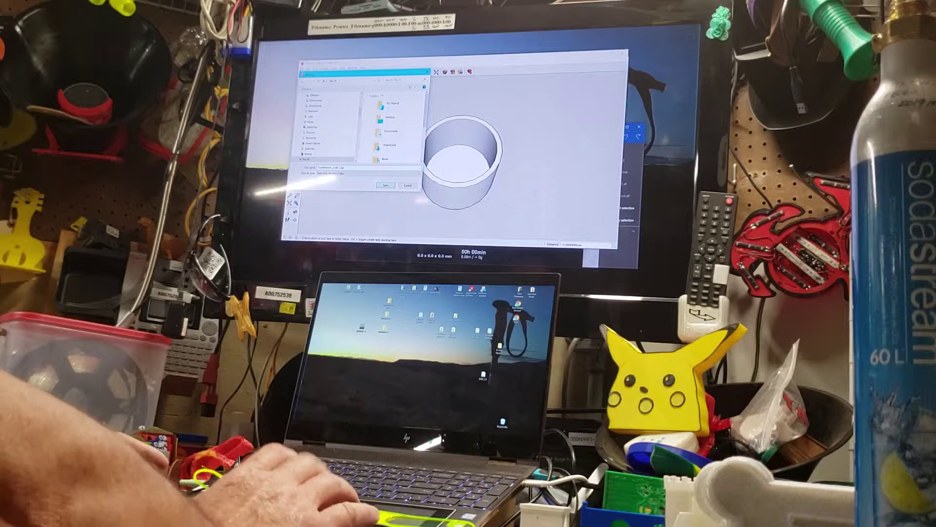
{"action": "type", "text": "1"}
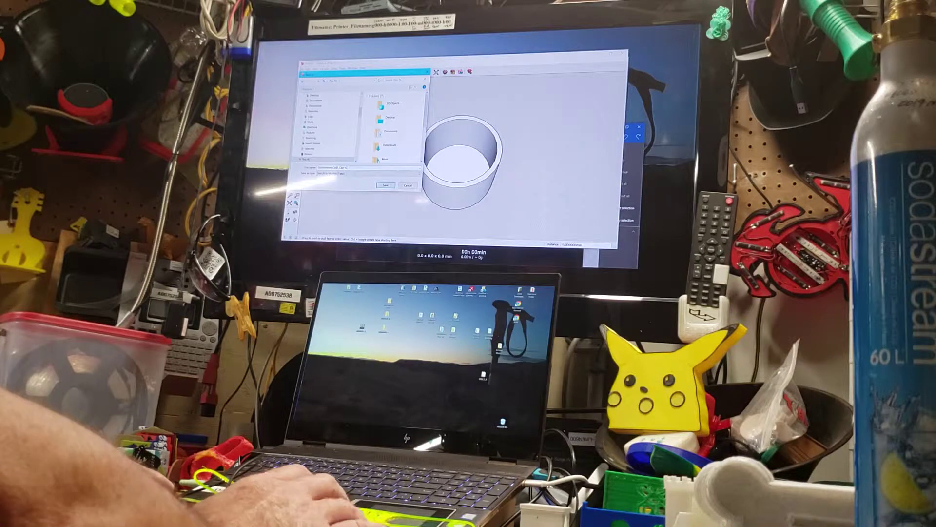
{"action": "key", "text": "BackSpace"}
{"action": "key", "text": "BackSpace"}
{"action": "key", "text": "BackSpace"}
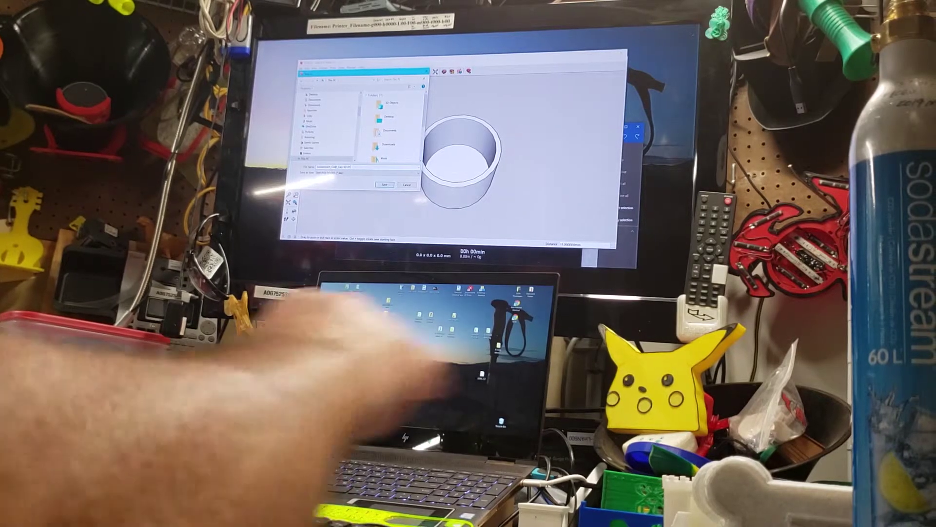
{"action": "type", "text": "45"}
{"action": "left_click", "coordinate": [383, 185]}
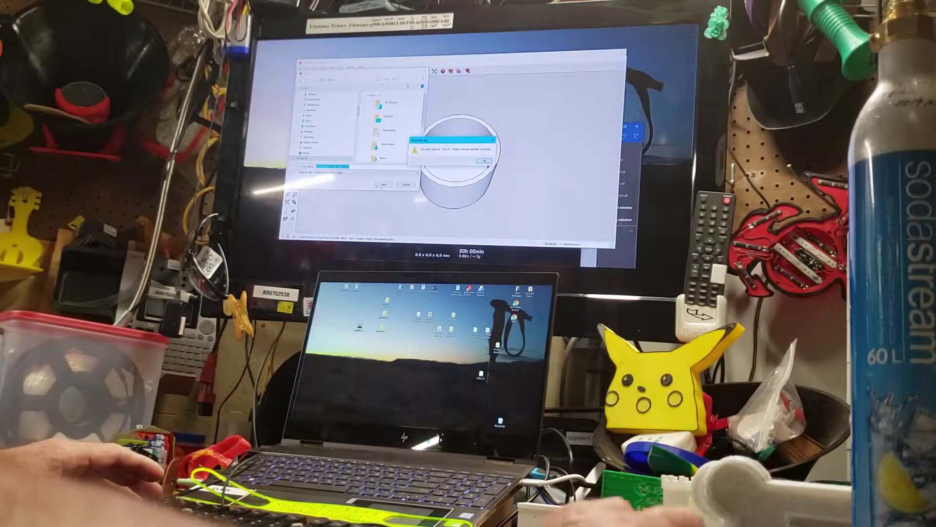
Dismiss the save warning and choose another location than This PC for the cap model.
{"action": "left_click", "coordinate": [489, 160]}
{"action": "left_click", "coordinate": [318, 80]}
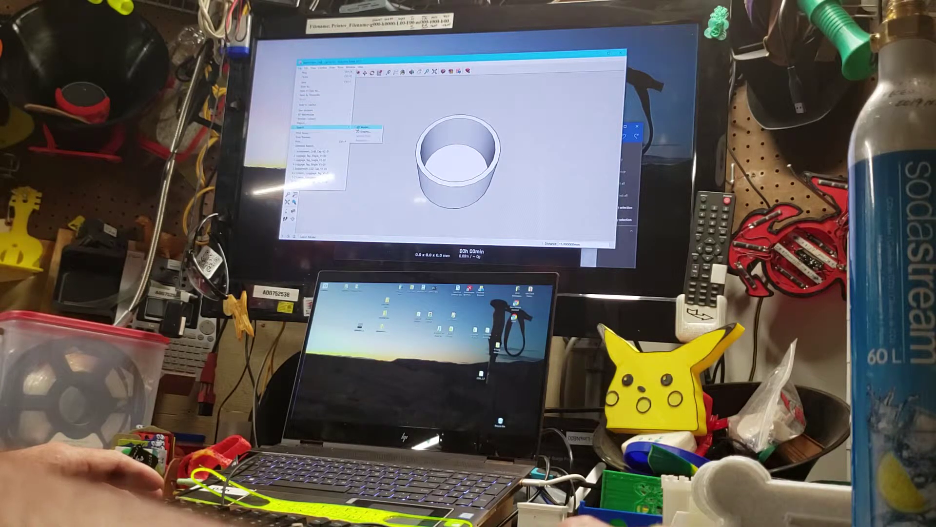
Export the cap as a 3D model file to the chosen folder.
{"action": "left_click", "coordinate": [361, 127]}
{"action": "left_click", "coordinate": [317, 81]}
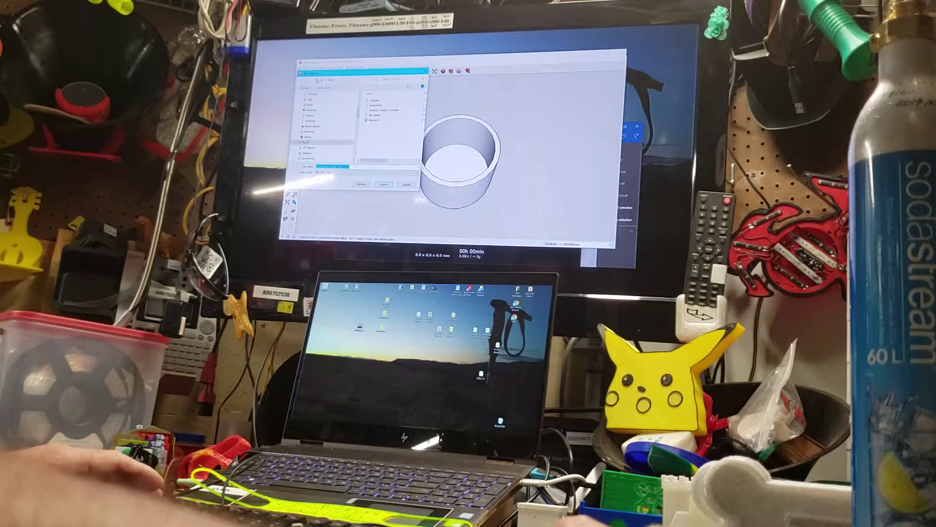
{"action": "left_click", "coordinate": [317, 81]}
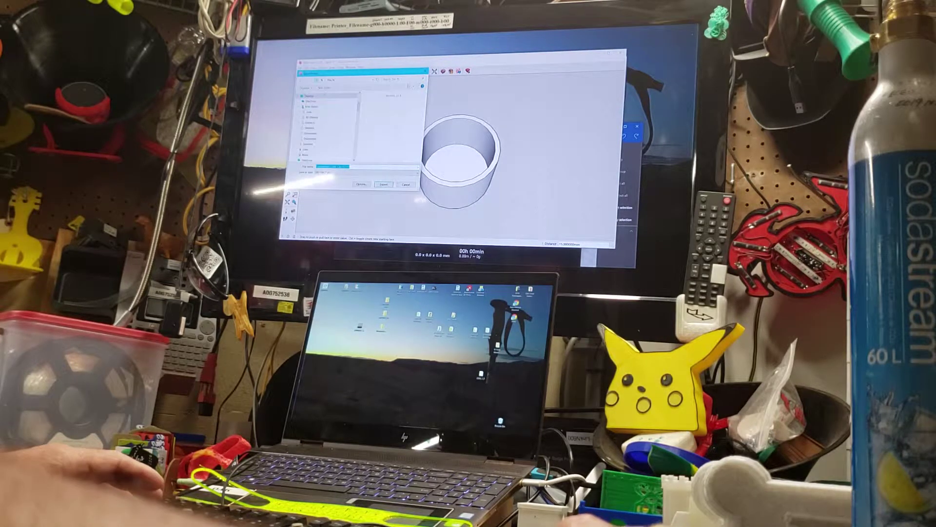
{"action": "left_click", "coordinate": [385, 184]}
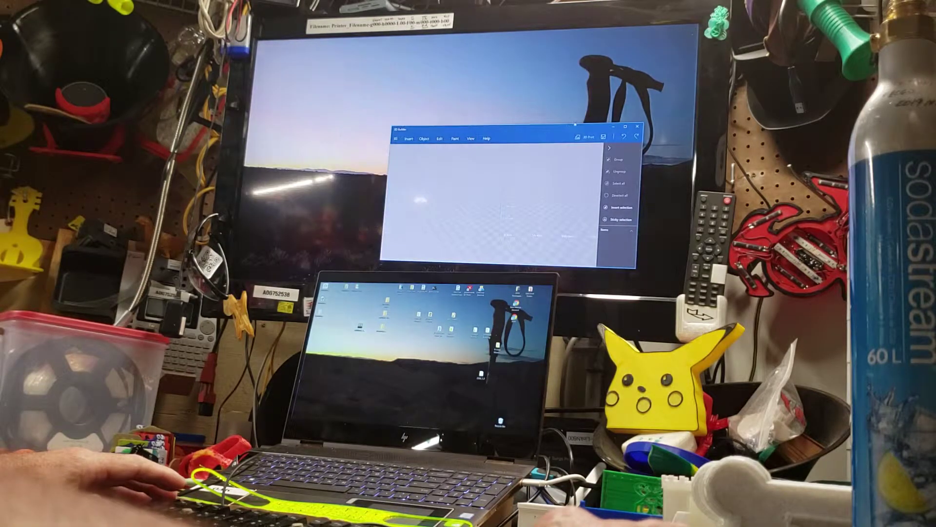
Import the exported Sodastream CO2 cap model into 3D Builder and maximize its window.
{"action": "left_click_drag", "start_coordinate": [559, 130], "coordinate": [550, 82]}
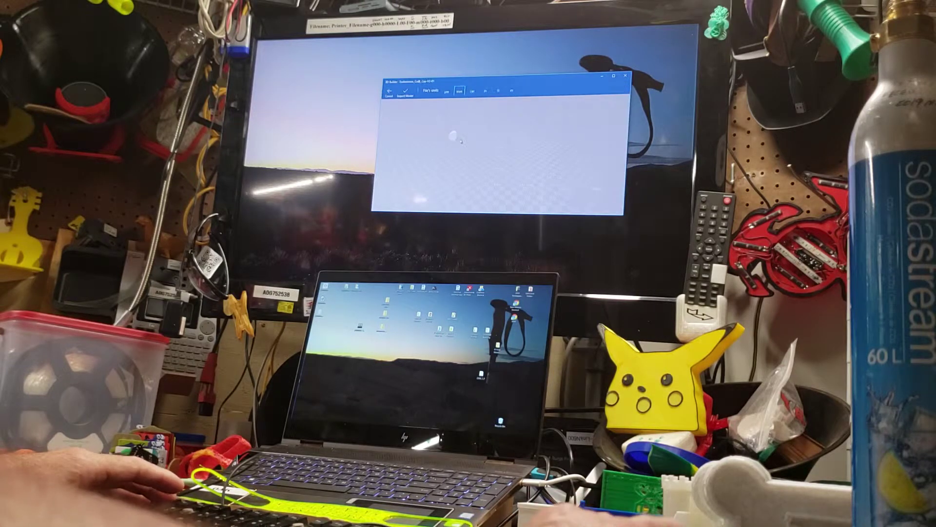
{"action": "left_click", "coordinate": [405, 91]}
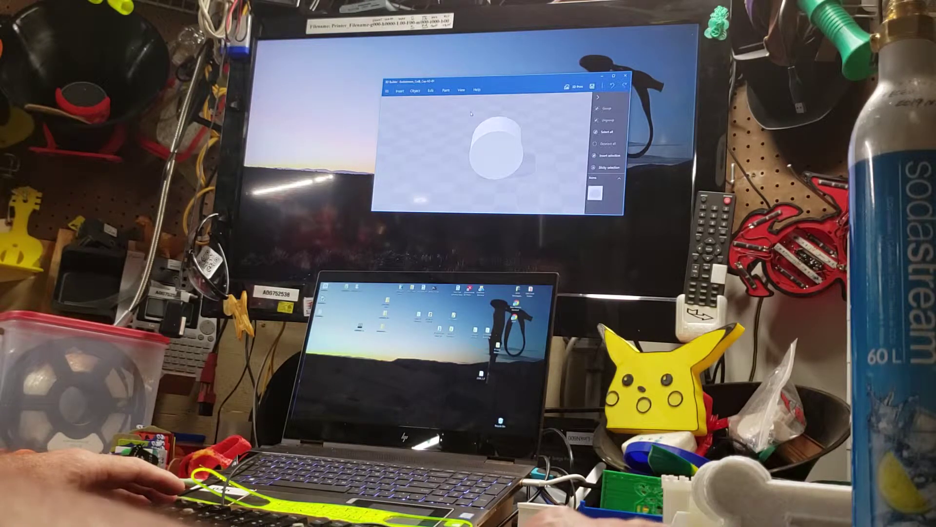
{"action": "double_click", "coordinate": [508, 83]}
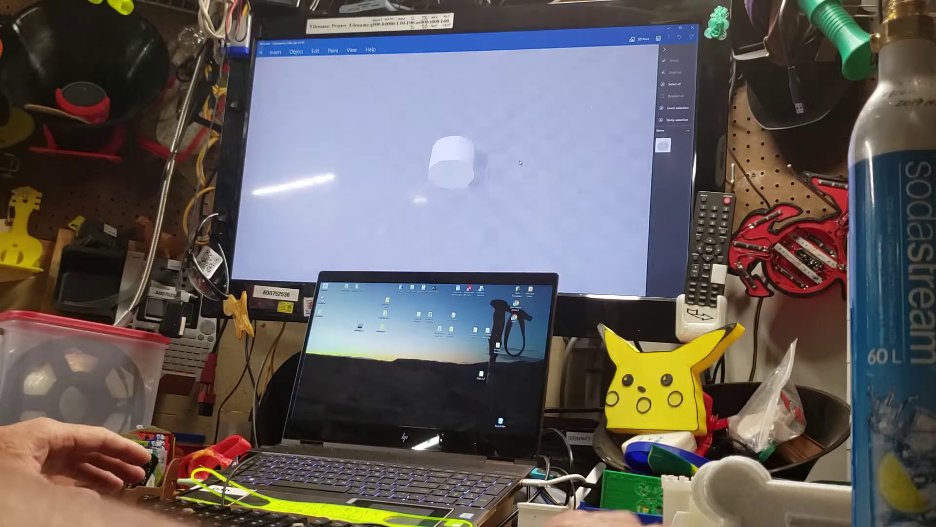
Select the imported cap and set its position coordinate to 0.
{"action": "left_click_drag", "start_coordinate": [505, 157], "coordinate": [538, 178]}
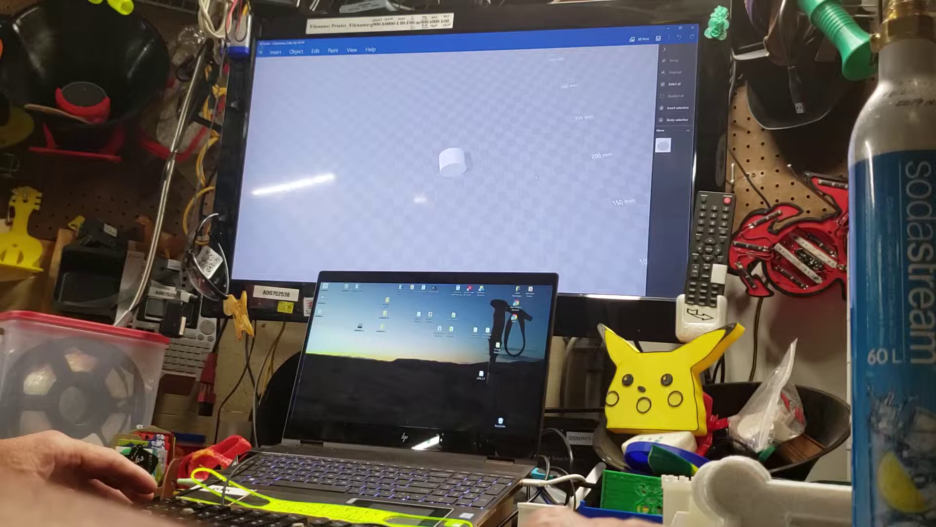
{"action": "left_click", "coordinate": [457, 169]}
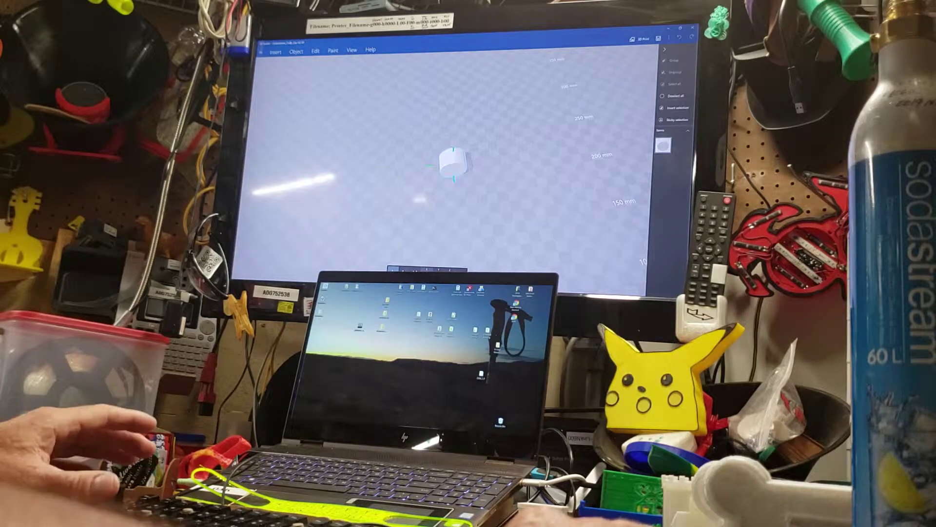
{"action": "left_click", "coordinate": [426, 273]}
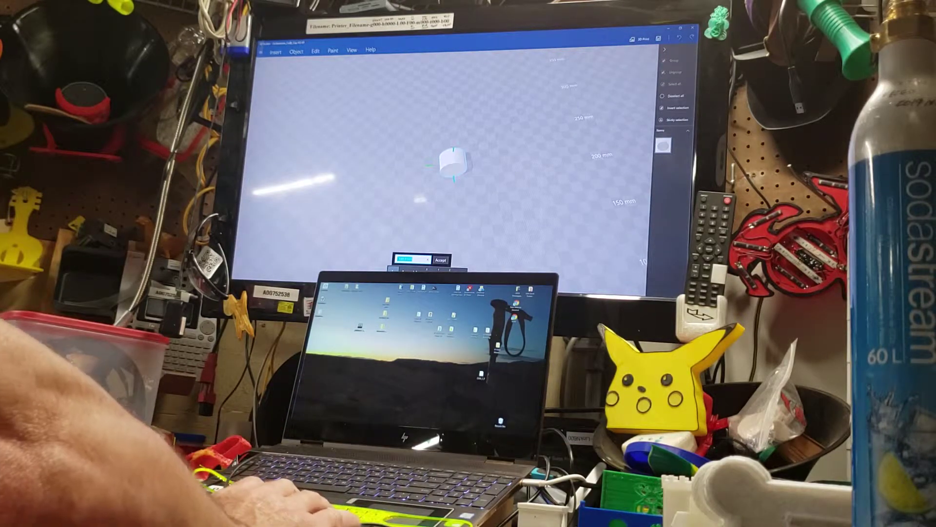
{"action": "type", "text": "0"}
{"action": "left_click", "coordinate": [442, 260]}
{"action": "key", "text": "Delete"}
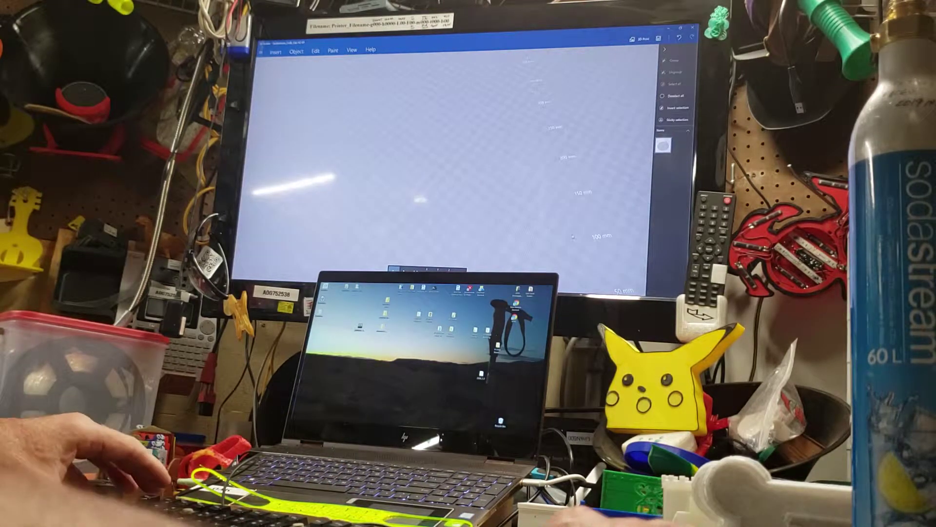
Rotate the cap by 90 degrees so it stands upright with its open end up.
{"action": "right_click_drag", "start_coordinate": [555, 250], "coordinate": [490, 101]}
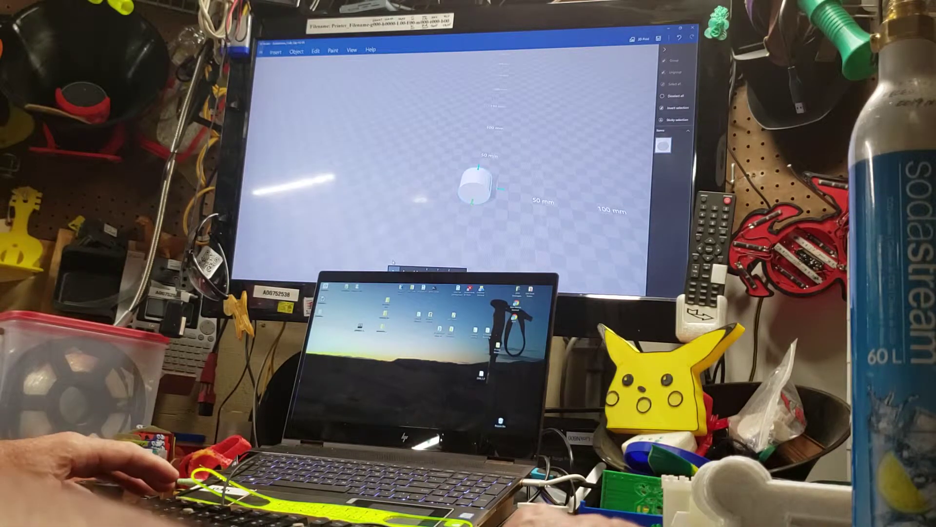
{"action": "left_click_drag", "start_coordinate": [553, 203], "coordinate": [409, 187]}
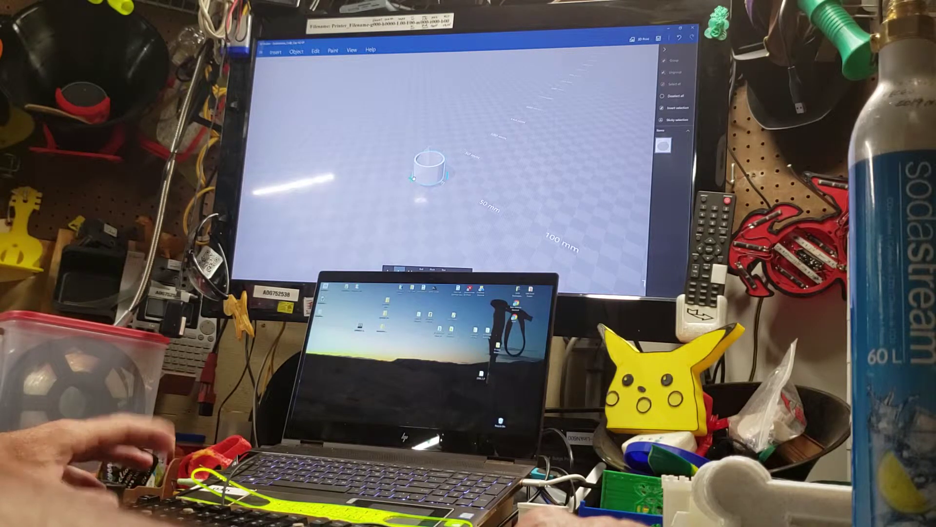
{"action": "type", "text": "90"}
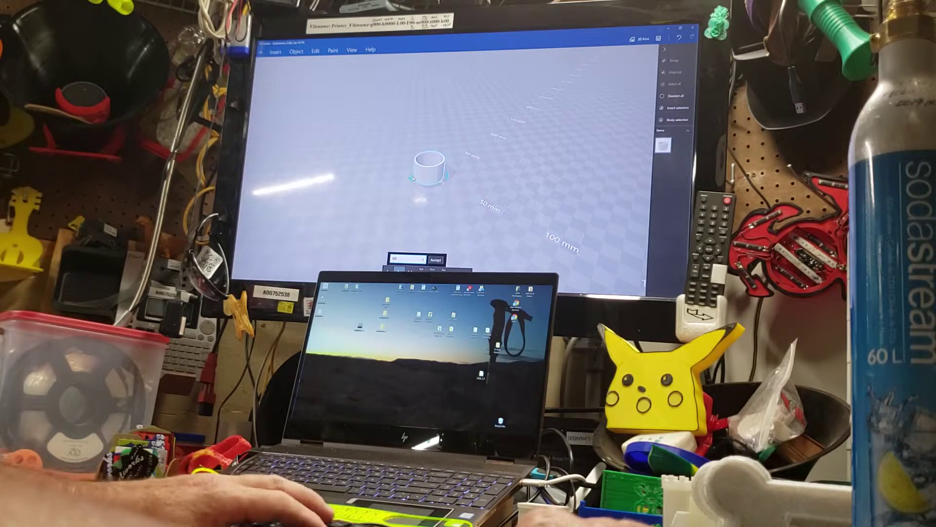
{"action": "key", "text": "Return"}
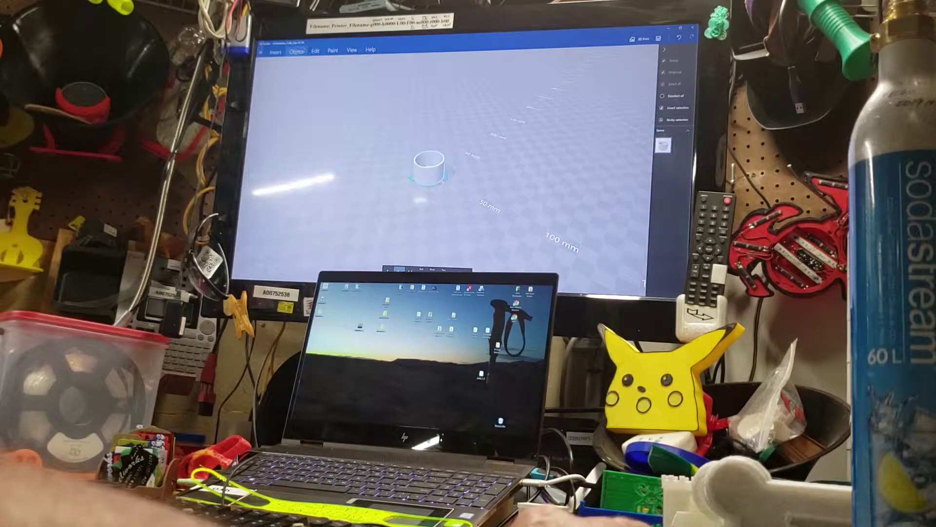
Paint the whole cap light blue from the standard colors and return to the object view.
{"action": "left_click", "coordinate": [304, 51]}
{"action": "left_click", "coordinate": [369, 60]}
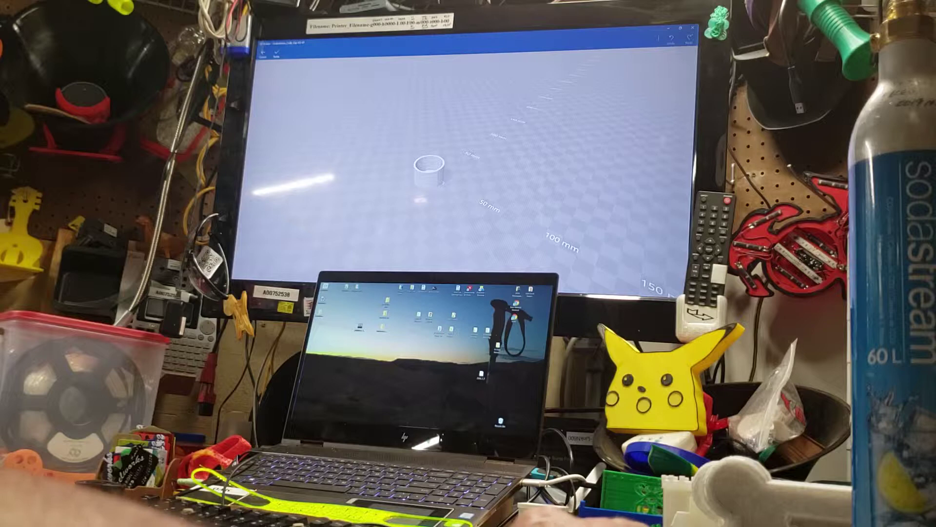
{"action": "left_click", "coordinate": [276, 52]}
{"action": "left_click", "coordinate": [292, 62]}
{"action": "left_click", "coordinate": [314, 52]}
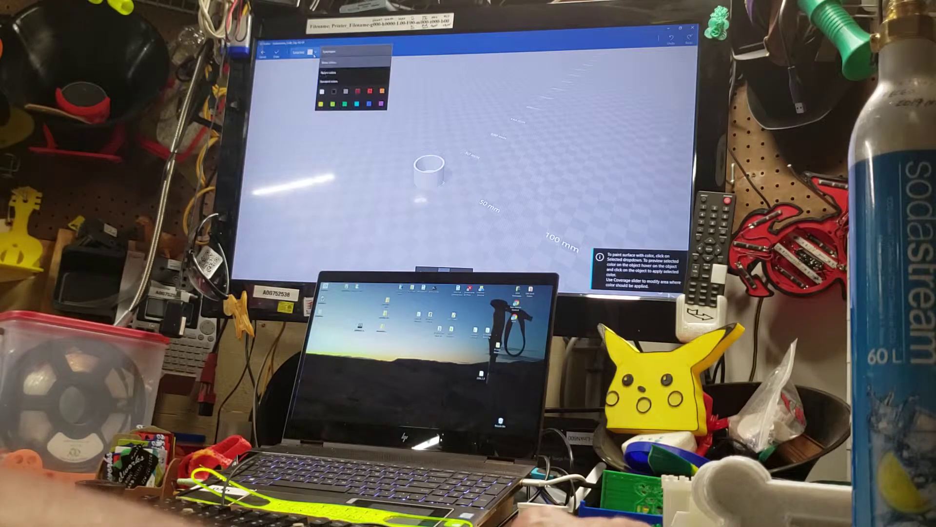
{"action": "left_click", "coordinate": [356, 104]}
{"action": "left_click", "coordinate": [429, 172]}
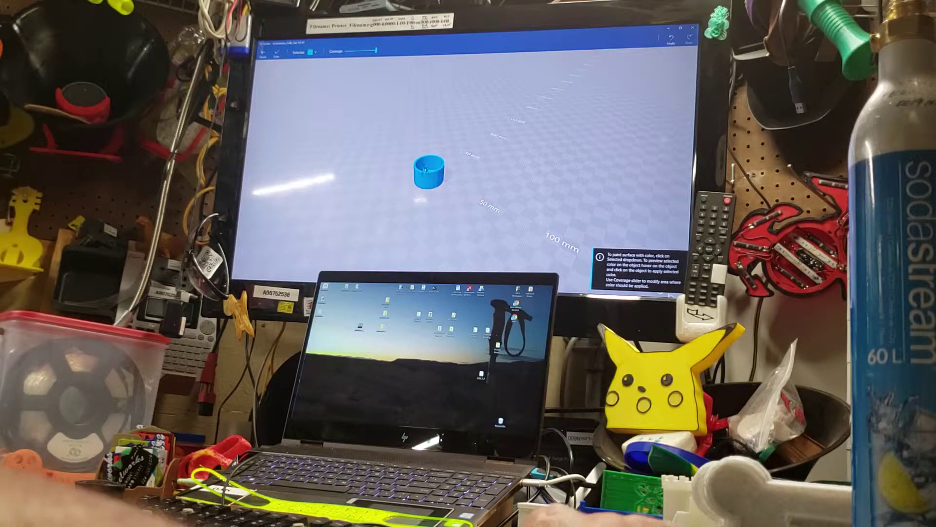
{"action": "left_click", "coordinate": [276, 52]}
{"action": "left_click_drag", "start_coordinate": [300, 75], "coordinate": [366, 120]}
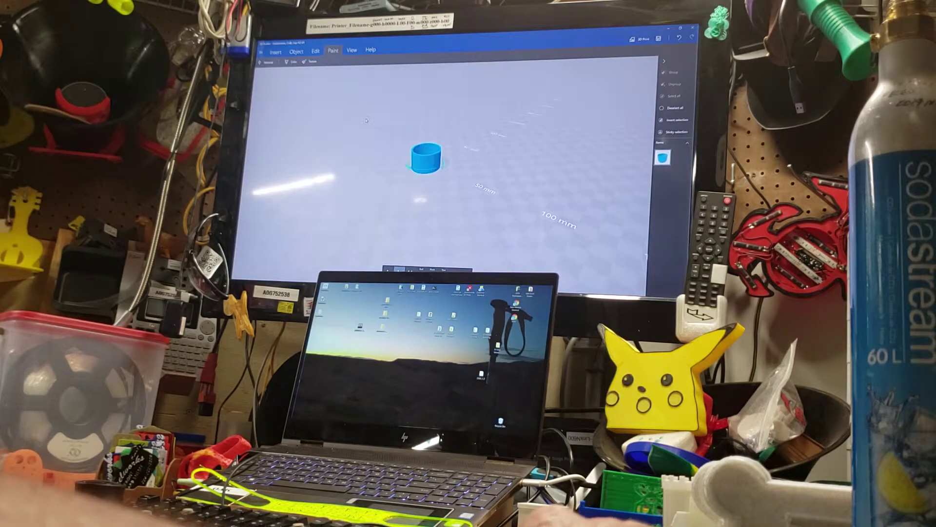
Save the painted cap as a new file, adding 2 to the file name.
{"action": "left_click", "coordinate": [262, 52]}
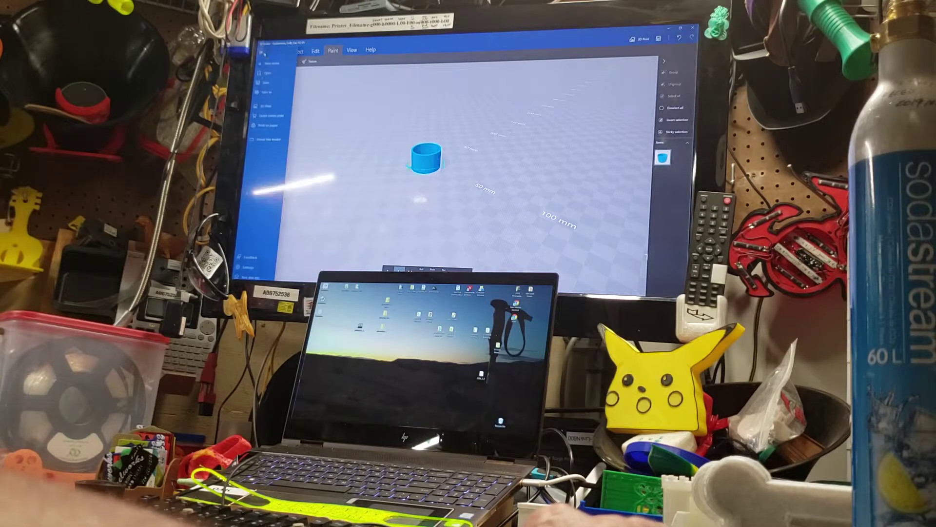
{"action": "left_click", "coordinate": [270, 91]}
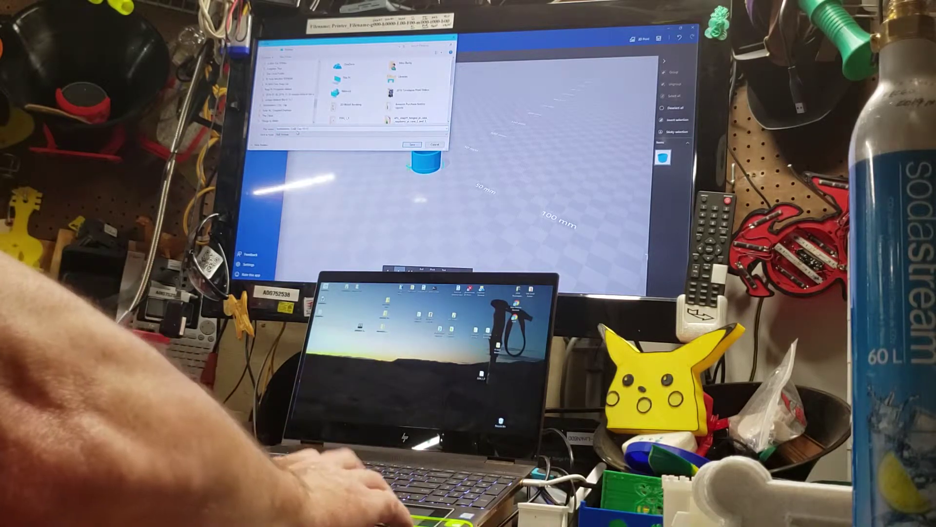
{"action": "type", "text": "2"}
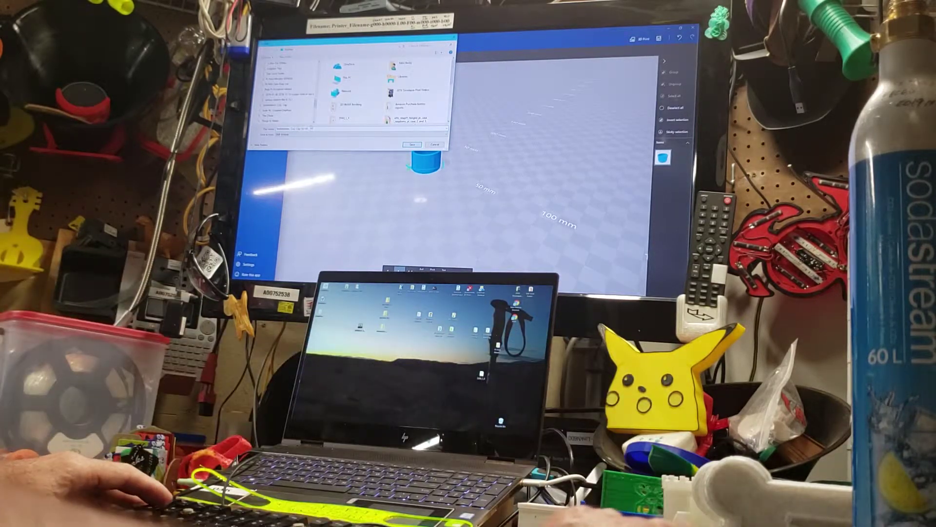
{"action": "left_click", "coordinate": [417, 145]}
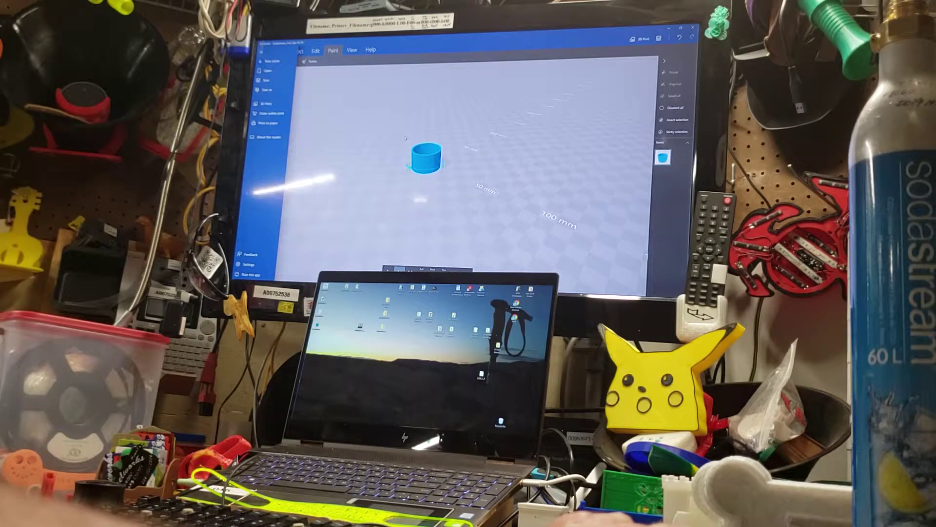
{"action": "key", "text": "Escape"}
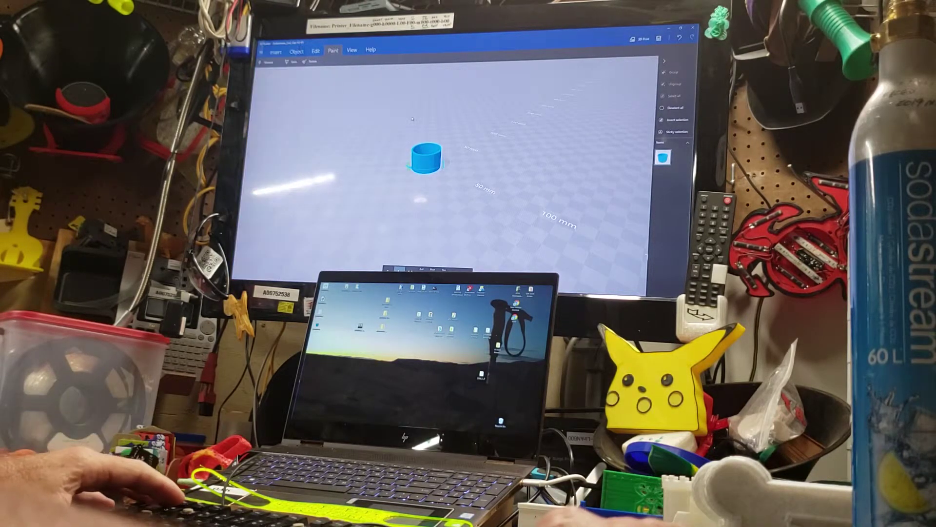
Save another copy of the cap in a different file type, accepting the possible loss of information.
{"action": "left_click", "coordinate": [264, 54]}
{"action": "left_click", "coordinate": [267, 89]}
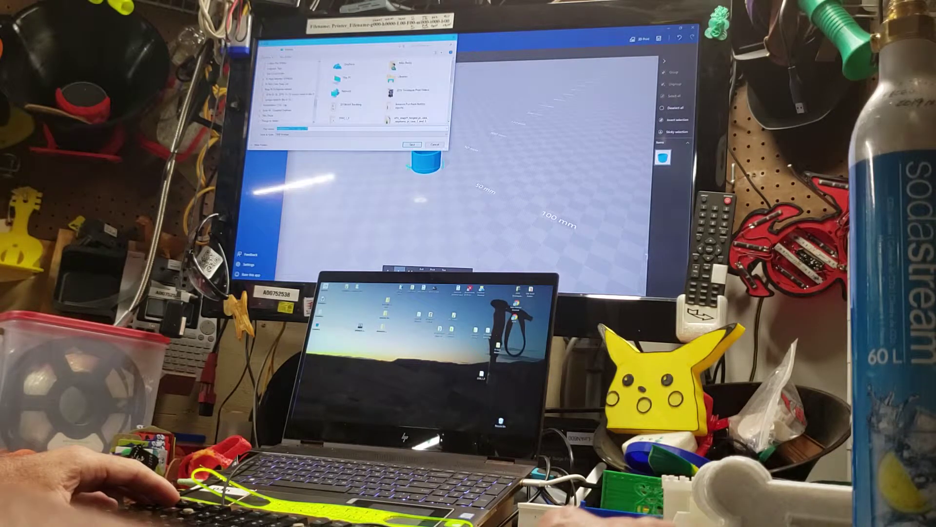
{"action": "left_click", "coordinate": [320, 135]}
{"action": "left_click", "coordinate": [319, 143]}
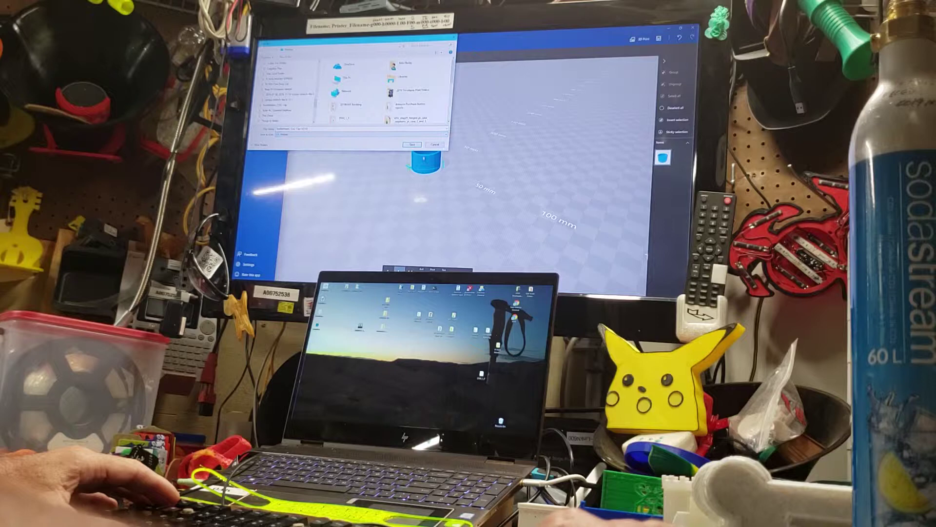
{"action": "left_click", "coordinate": [411, 145]}
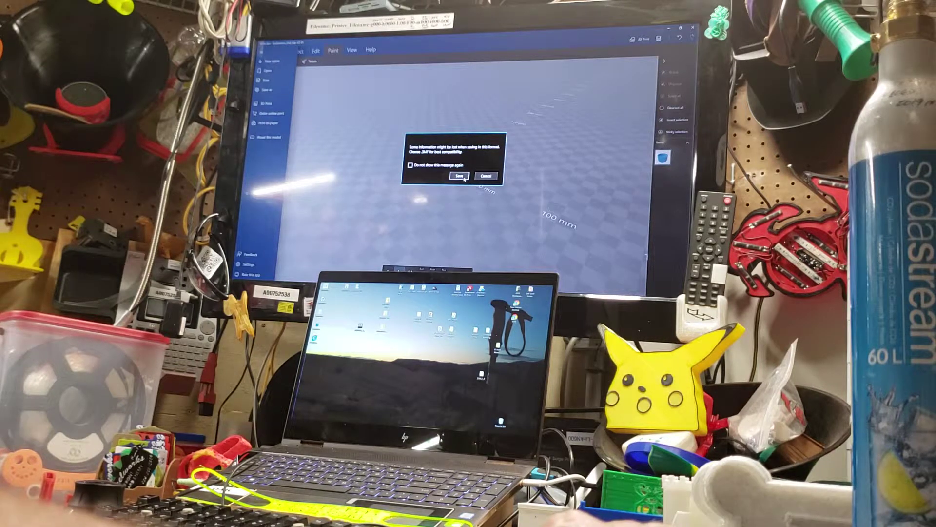
{"action": "left_click", "coordinate": [463, 177]}
Leave 3D Builder, switch to Cura and load the saved cap file onto the build plate.
{"action": "left_click", "coordinate": [693, 28]}
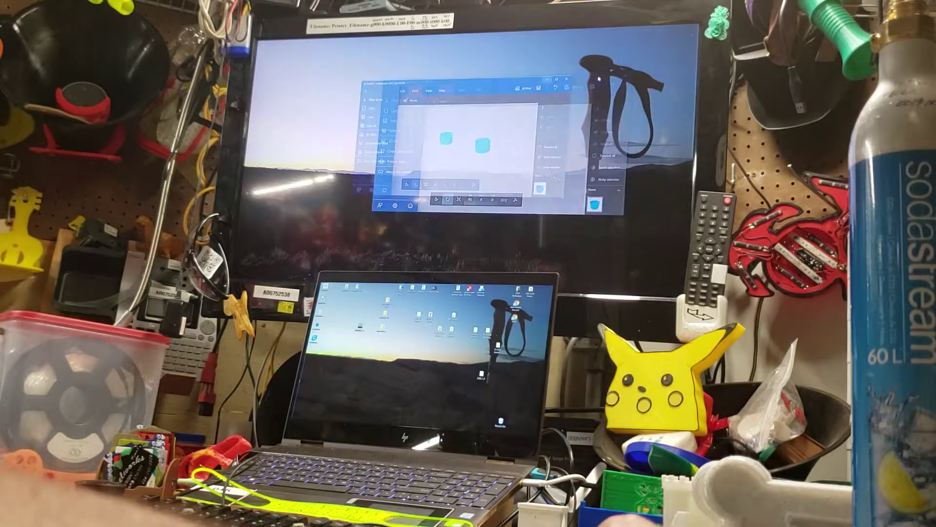
{"action": "left_click_drag", "start_coordinate": [445, 173], "coordinate": [423, 157]}
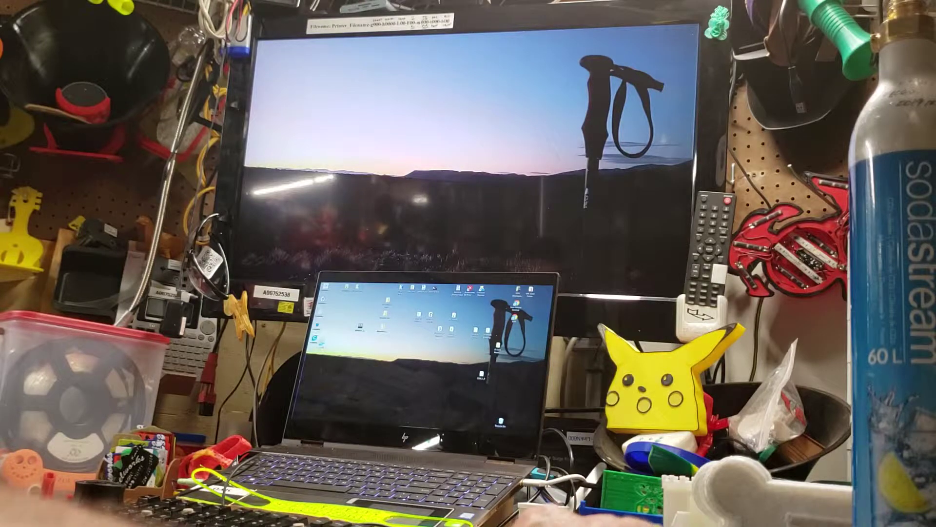
{"action": "left_click_drag", "start_coordinate": [322, 343], "coordinate": [325, 340]}
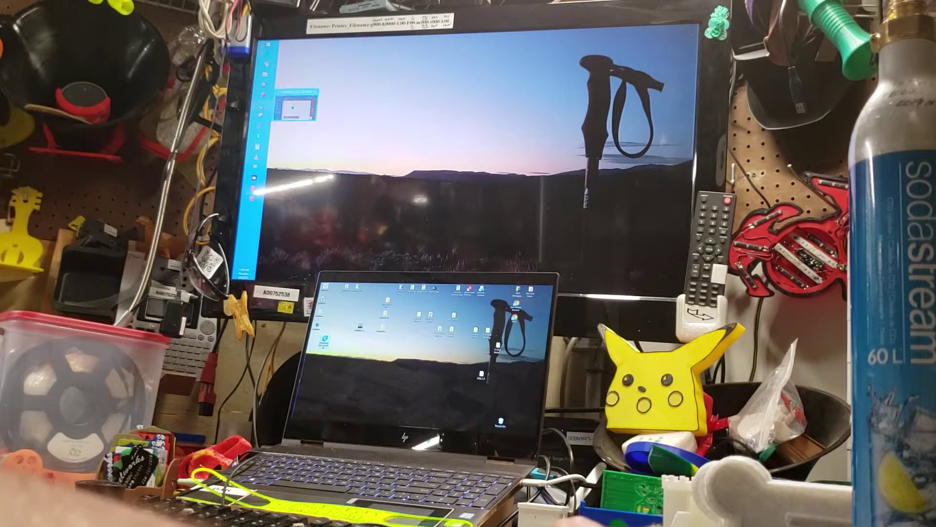
{"action": "left_click", "coordinate": [259, 135]}
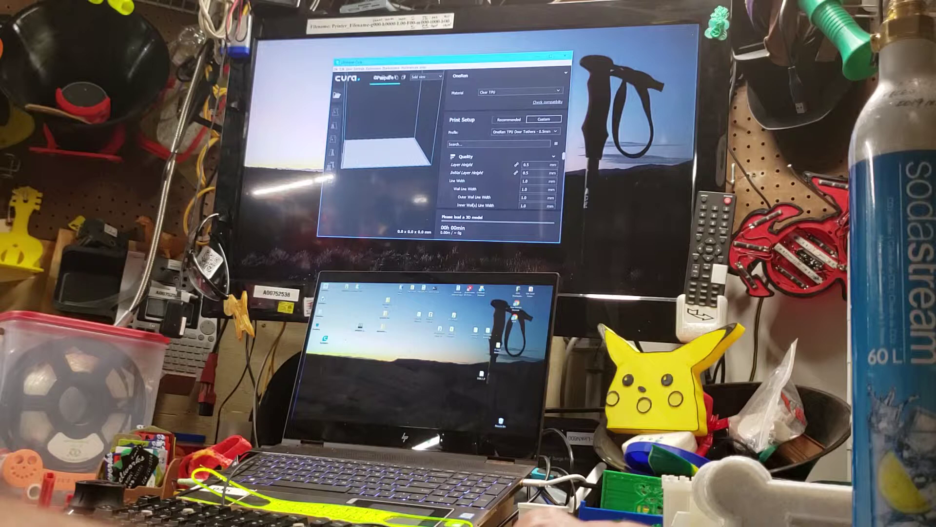
{"action": "left_click_drag", "start_coordinate": [326, 338], "coordinate": [362, 152]}
{"action": "right_click_drag", "start_coordinate": [369, 138], "coordinate": [377, 154]}
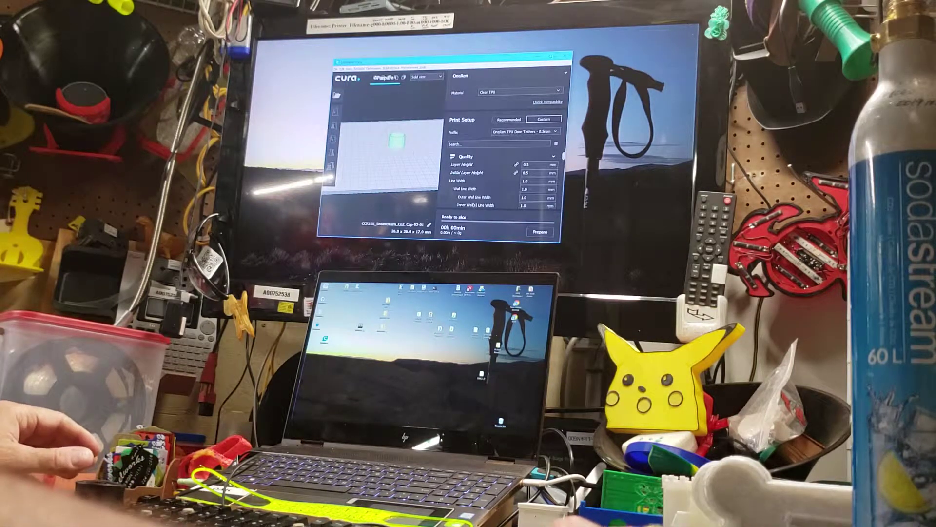
Look over the cap on the build plate and review the general viewport preferences.
{"action": "middle_click_drag", "start_coordinate": [412, 162], "coordinate": [387, 192]}
{"action": "right_click_drag", "start_coordinate": [387, 171], "coordinate": [375, 187]}
{"action": "left_click", "coordinate": [411, 68]}
{"action": "left_click", "coordinate": [418, 74]}
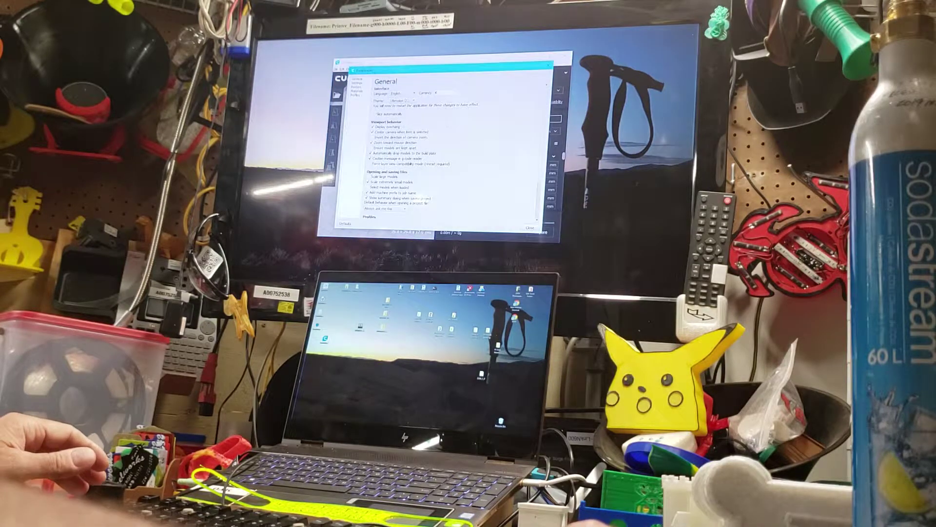
{"action": "left_click", "coordinate": [530, 228]}
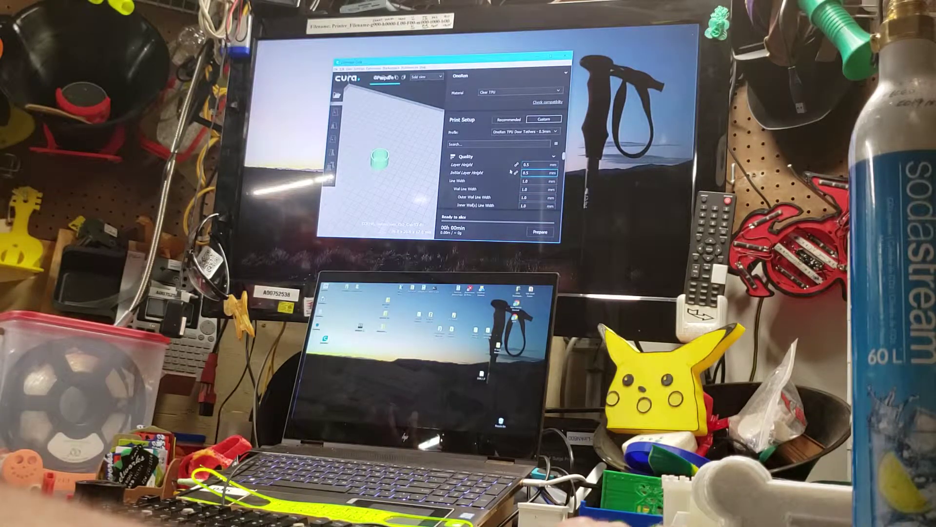
Slice the cap for Clear TPU and look through the custom print settings.
{"action": "left_click", "coordinate": [536, 232]}
{"action": "scroll", "coordinate": [508, 168], "scroll_direction": "down", "scroll_amount": 5}
{"action": "scroll", "coordinate": [508, 168], "scroll_direction": "up", "scroll_amount": 5}
{"action": "mouse_move", "coordinate": [498, 235]}
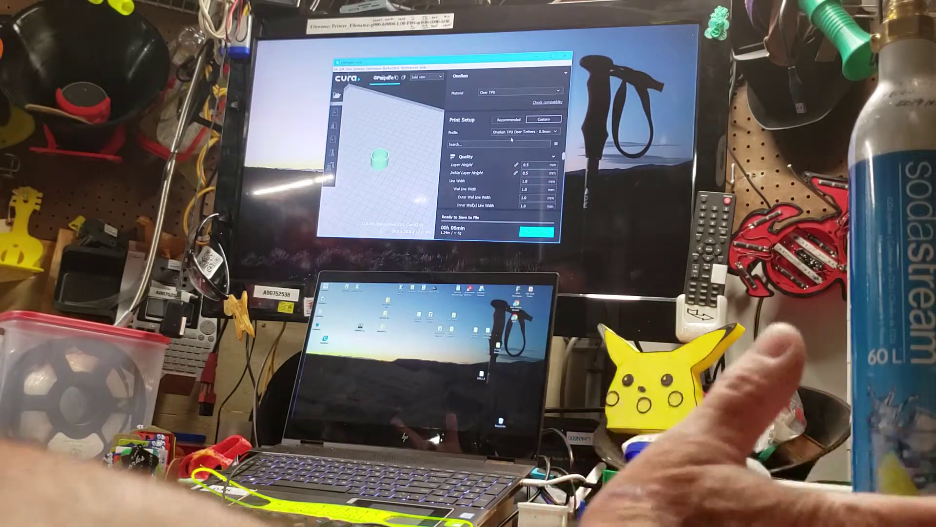
Start saving the sliced cap's G-code to a file and move the save dialog clear of the print time and material estimate.
{"action": "mouse_move", "coordinate": [526, 168]}
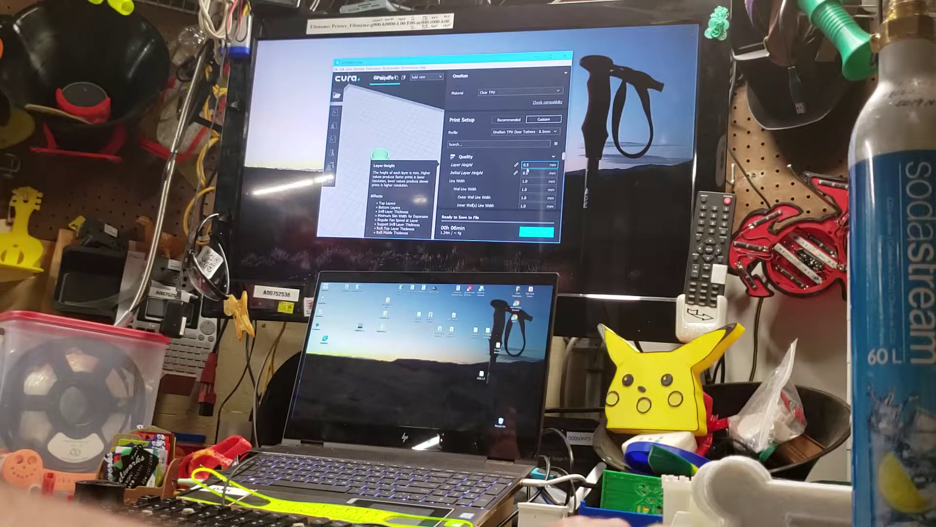
{"action": "mouse_move", "coordinate": [457, 233]}
{"action": "left_click", "coordinate": [336, 69]}
{"action": "left_click", "coordinate": [537, 232]}
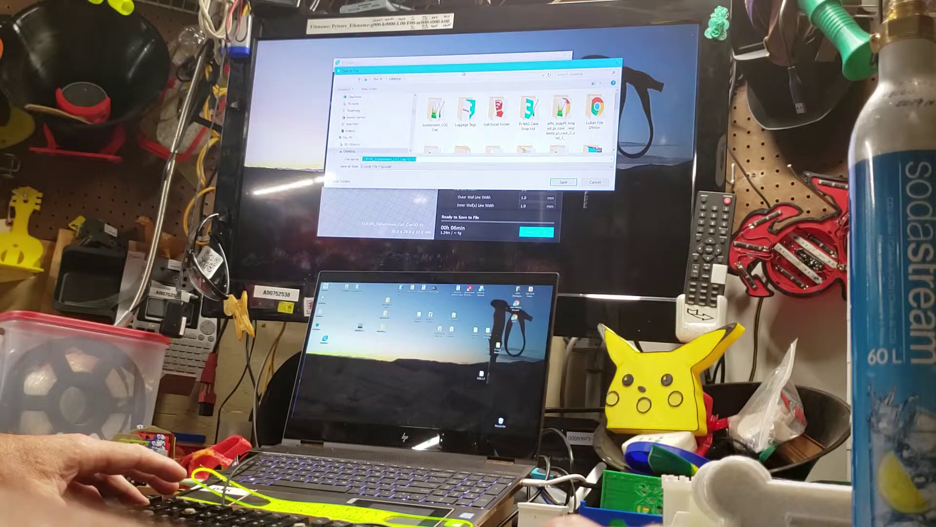
{"action": "left_click_drag", "start_coordinate": [462, 73], "coordinate": [423, 43]}
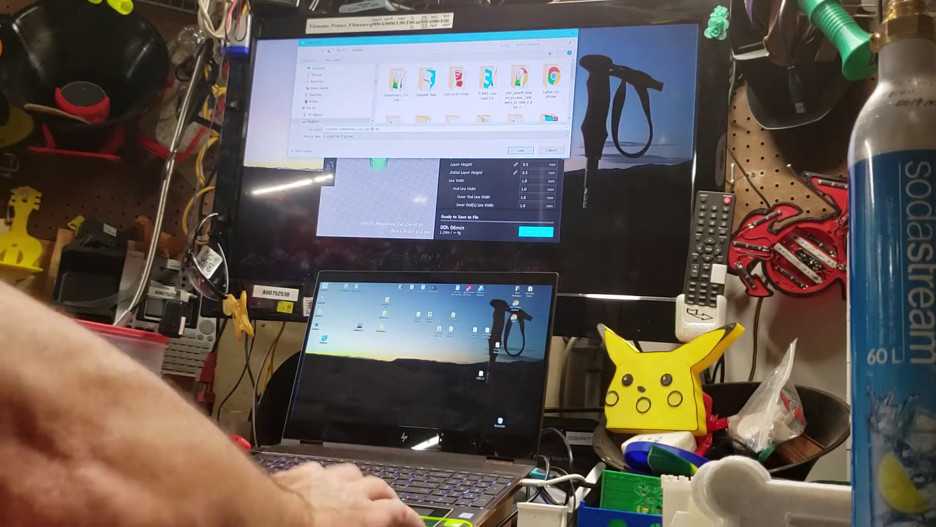
Extend the G-code file name with print-setting codes, including g004 for weight, L05 for layer height, and TPU for the material.
{"action": "left_click", "coordinate": [372, 129]}
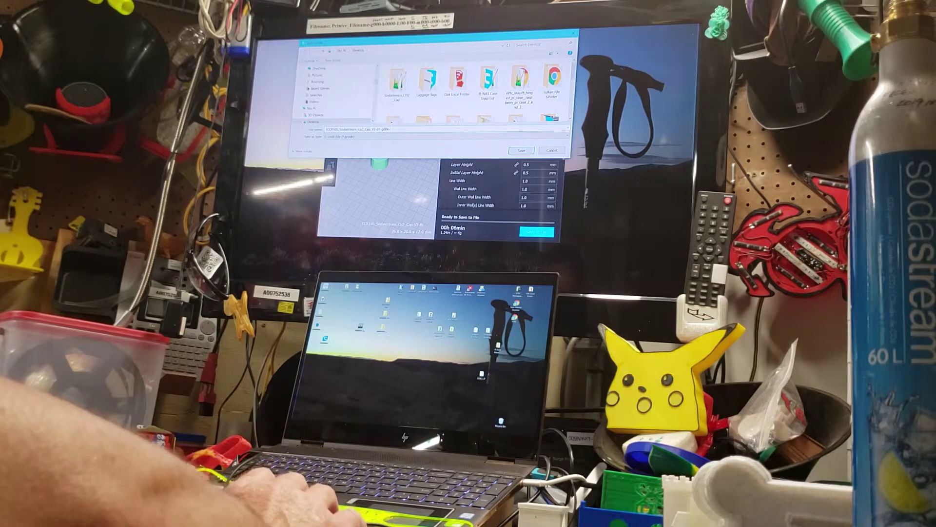
{"action": "key", "text": "BackSpace"}
{"action": "key", "text": "BackSpace"}
{"action": "key", "text": "BackSpace"}
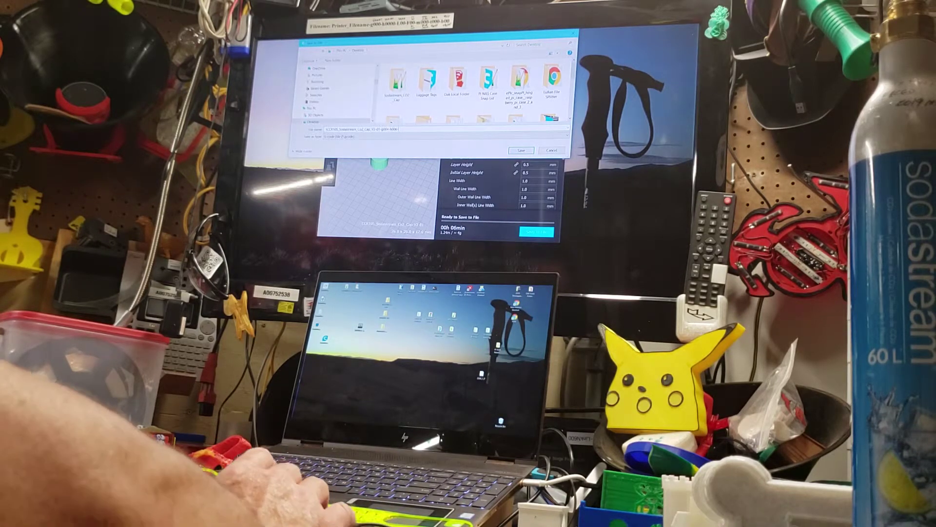
{"action": "type", "text": "L05-f00-i220-T95"}
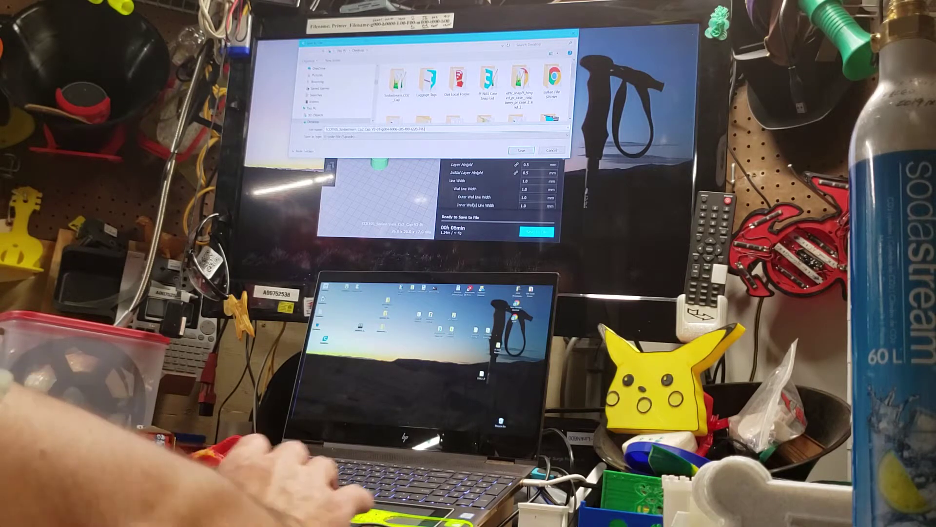
{"action": "key", "text": "BackSpace"}
{"action": "type", "text": "b"}
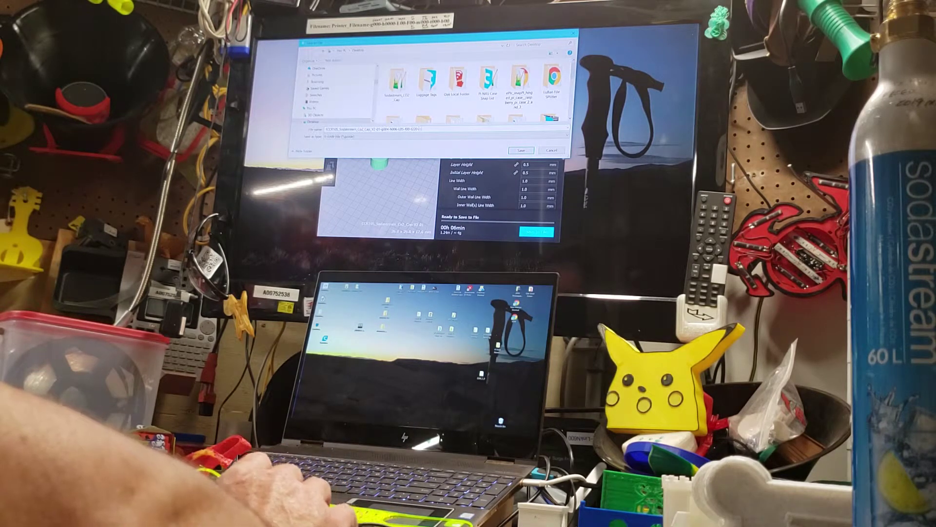
{"action": "type", "text": "TPU-b00-x10"}
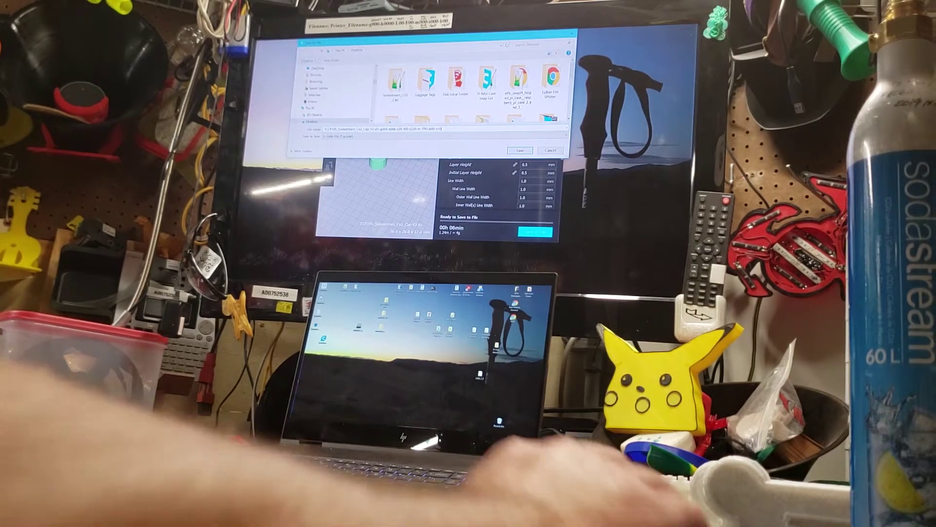
Copy the complete file name, save the G-code to the desktop and minimize Cura.
{"action": "left_click_drag", "start_coordinate": [443, 129], "coordinate": [322, 130]}
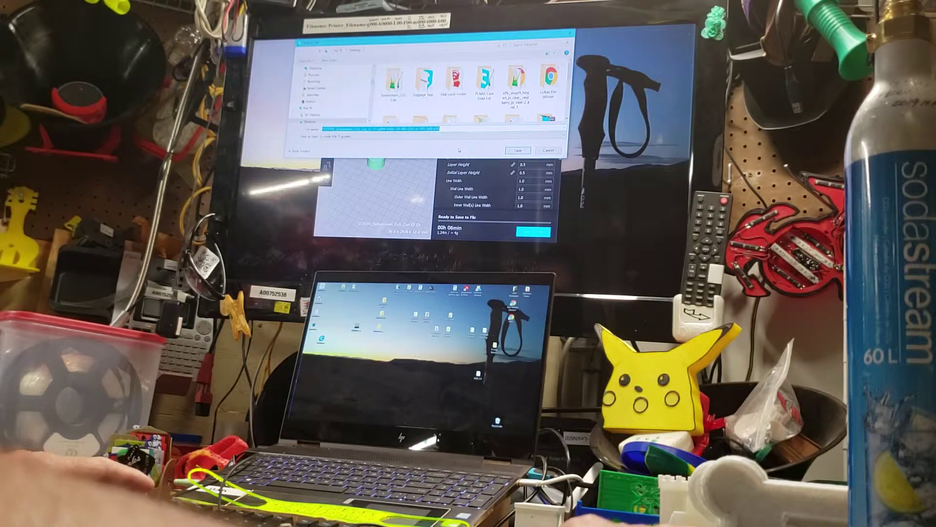
{"action": "key", "text": "End"}
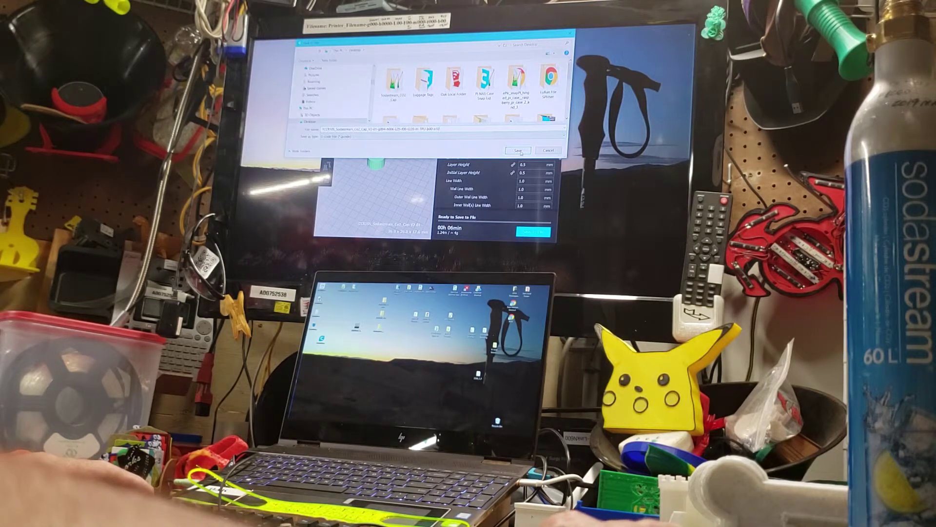
{"action": "left_click", "coordinate": [519, 150]}
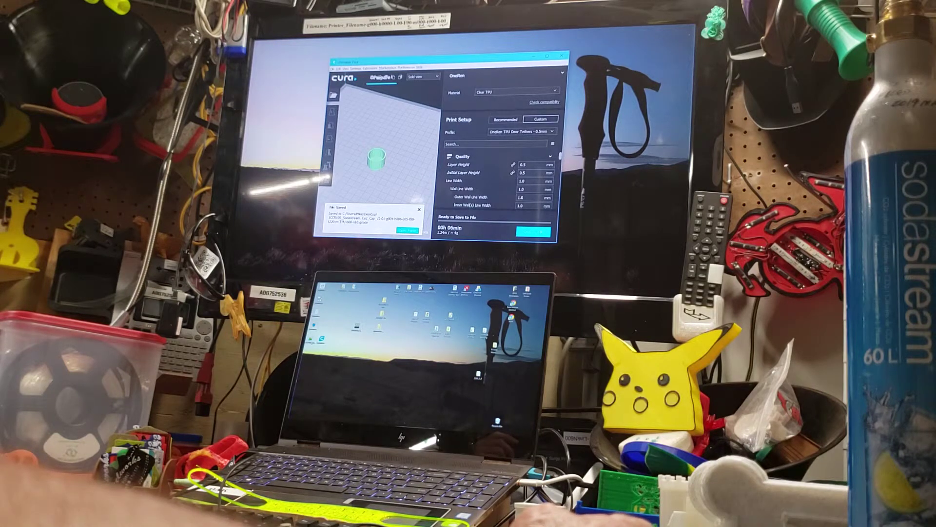
{"action": "mouse_move", "coordinate": [312, 342]}
{"action": "left_mouse_down"}
{"action": "mouse_move", "coordinate": [325, 367]}
{"action": "mouse_move", "coordinate": [317, 358]}
{"action": "left_mouse_up"}
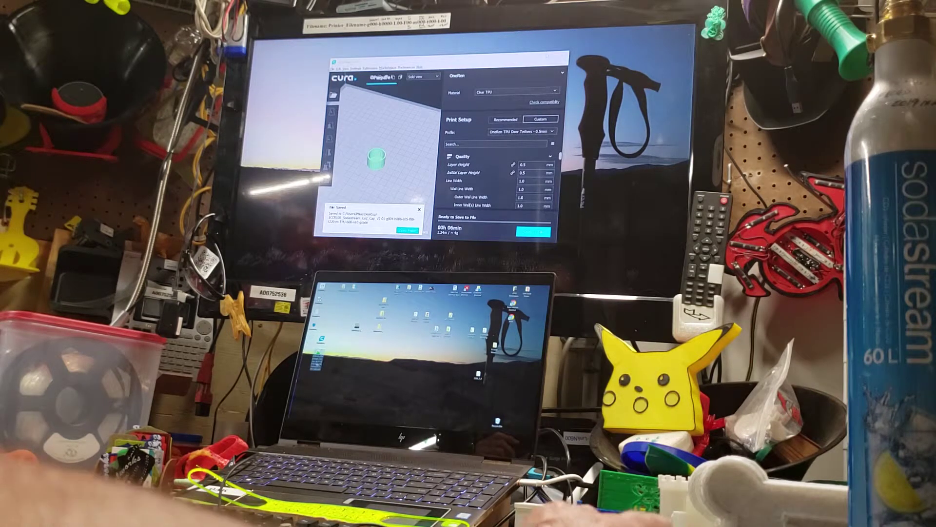
{"action": "left_click", "coordinate": [534, 58]}
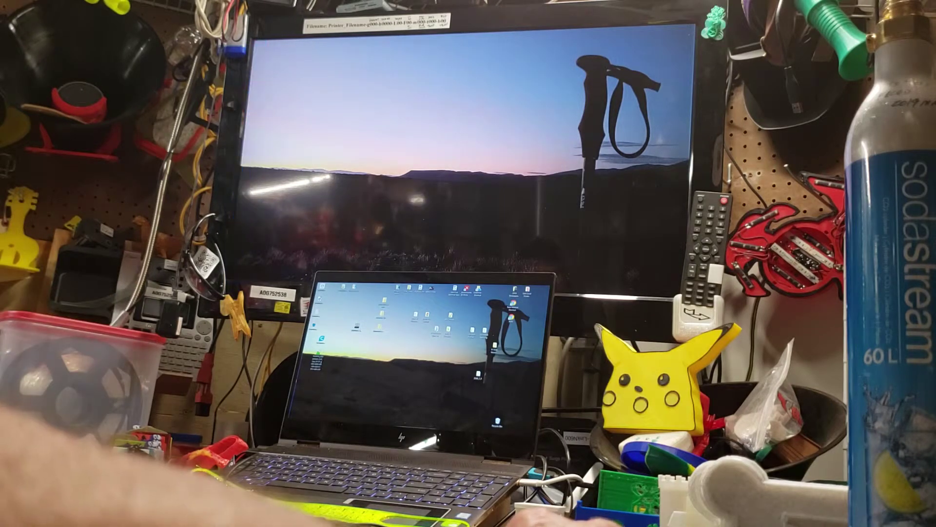
Switch to the model data spreadsheet in Google Sheets and paste the G-code name in the filename column below the existing Sodastream entry.
{"action": "left_click", "coordinate": [255, 117]}
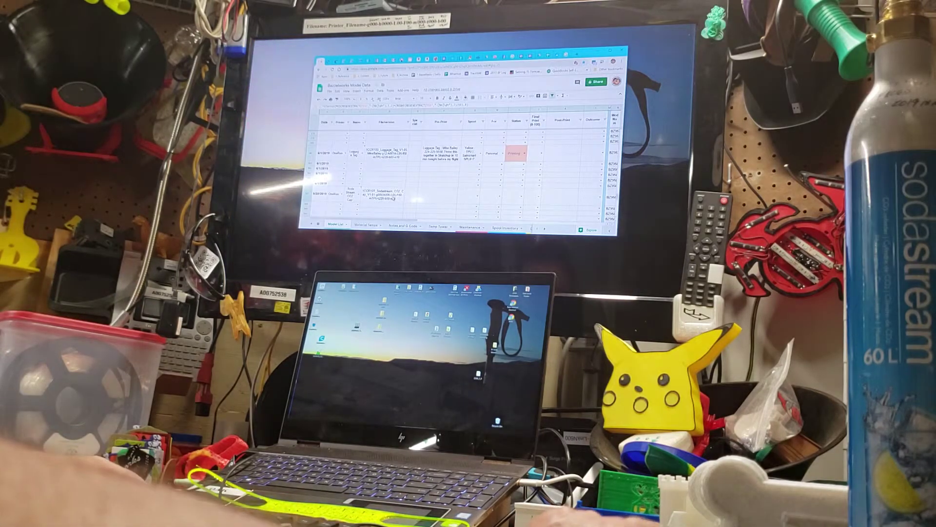
{"action": "scroll", "coordinate": [393, 198], "scroll_direction": "down", "scroll_amount": 1}
{"action": "left_click", "coordinate": [384, 191]}
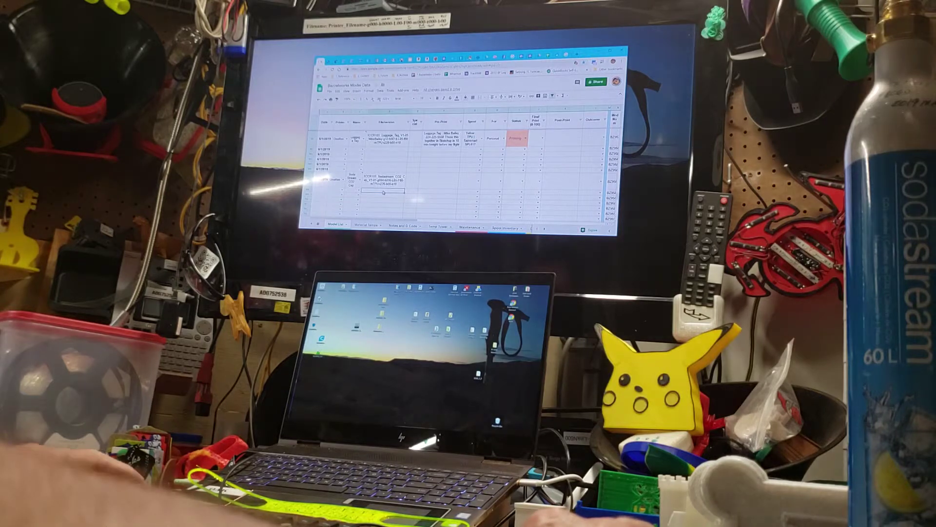
{"action": "key", "text": "ctrl+v"}
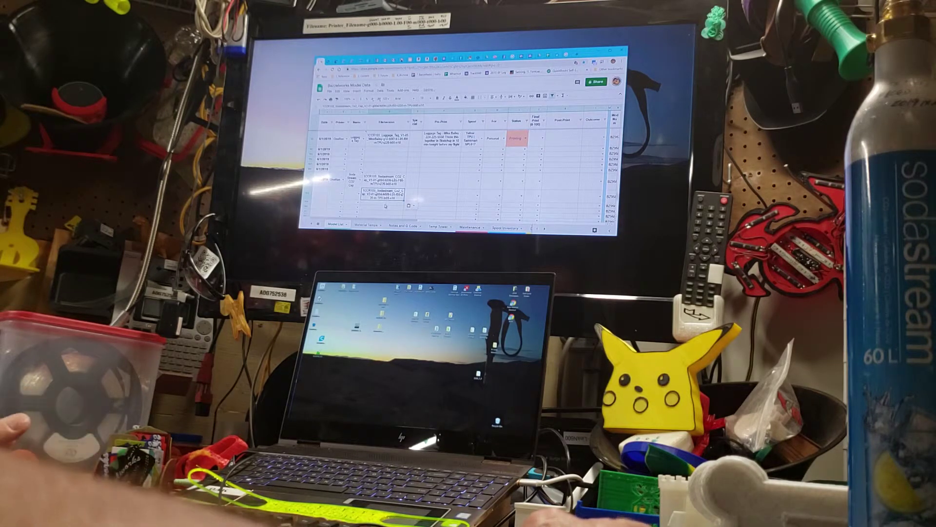
Maximize the spreadsheet window and look over the calculation columns beyond the Outcome column.
{"action": "left_click", "coordinate": [610, 51]}
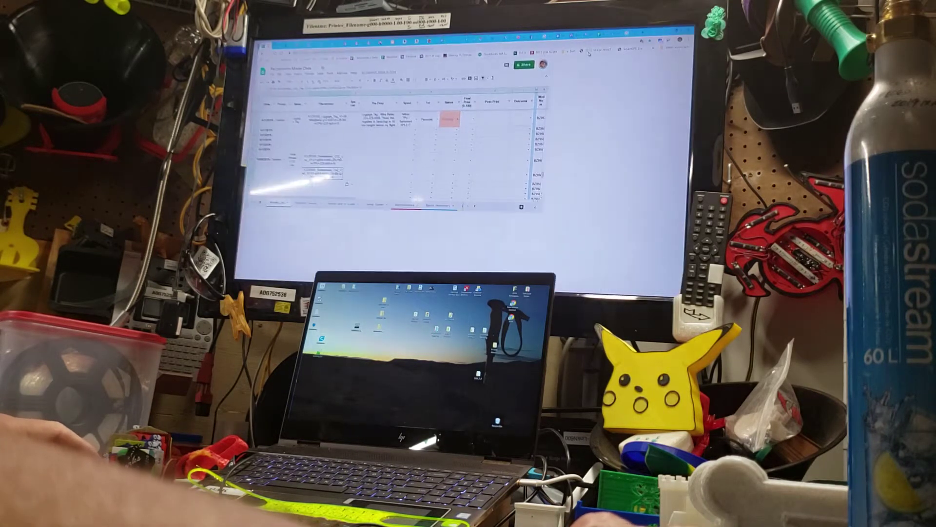
{"action": "left_click", "coordinate": [548, 174]}
{"action": "left_click", "coordinate": [570, 174]}
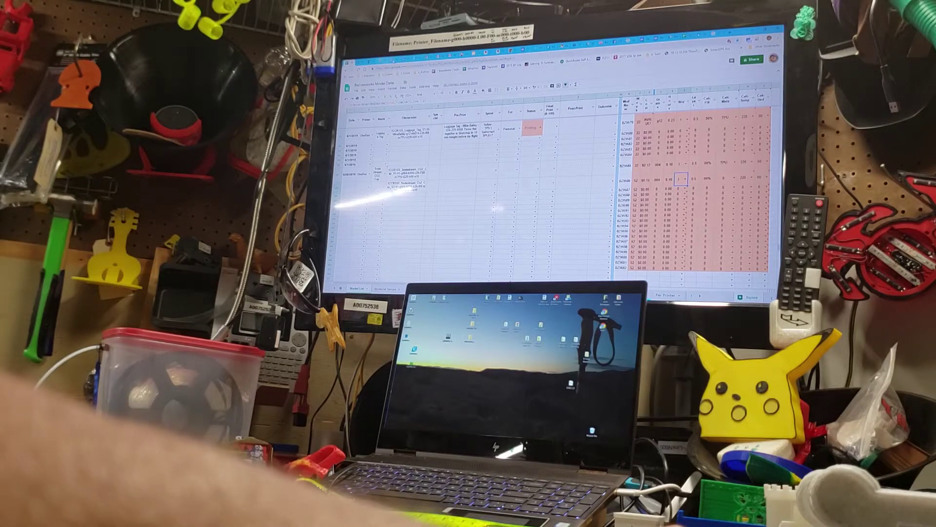
Switch to the printer's OctoPrint page, shrink the browser window and upload the saved cap G-code from the desktop.
{"action": "left_click", "coordinate": [393, 61]}
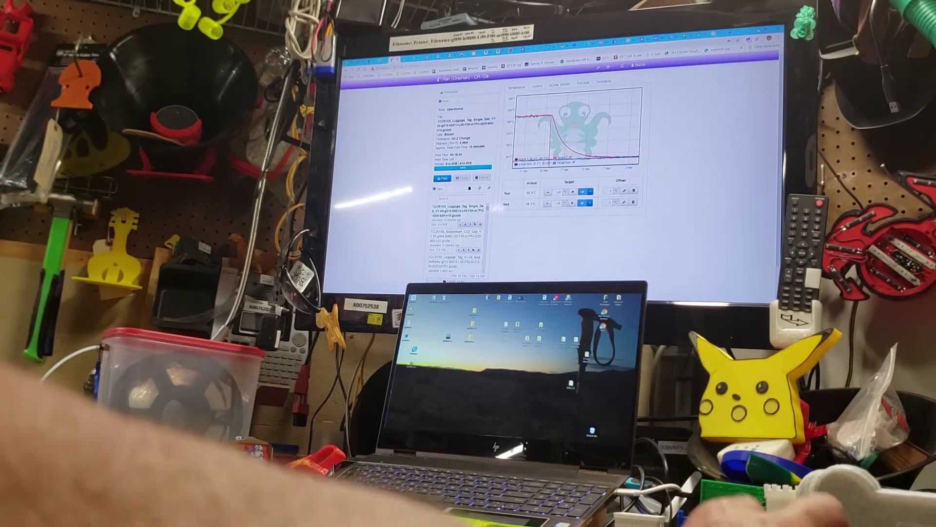
{"action": "left_click", "coordinate": [765, 30]}
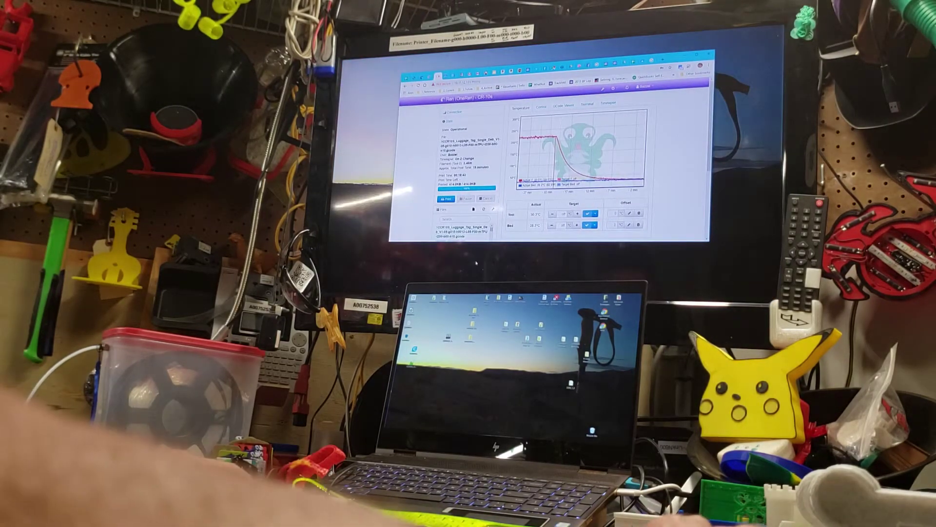
{"action": "left_click_drag", "start_coordinate": [412, 364], "coordinate": [442, 189]}
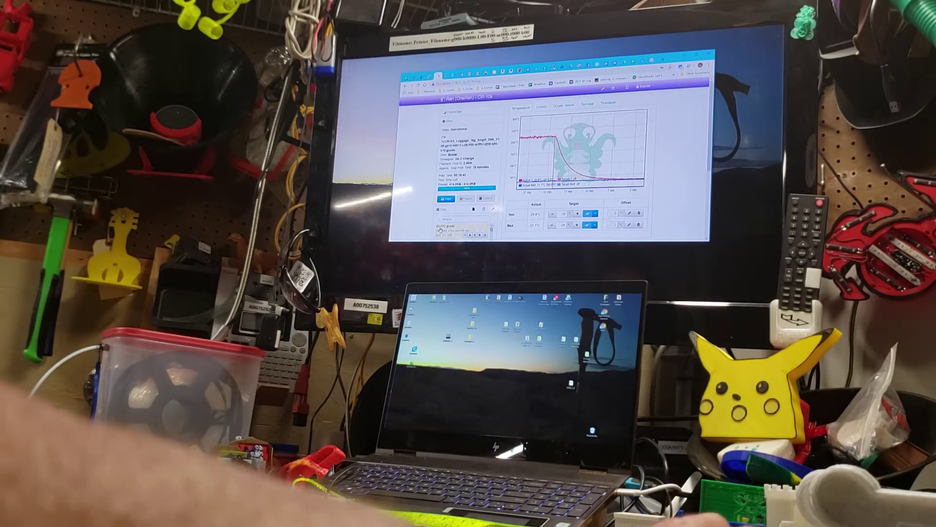
Find the uploaded Sodastream cap file in OctoPrint's file list and start printing it.
{"action": "scroll", "coordinate": [442, 231], "scroll_direction": "up", "scroll_amount": 1}
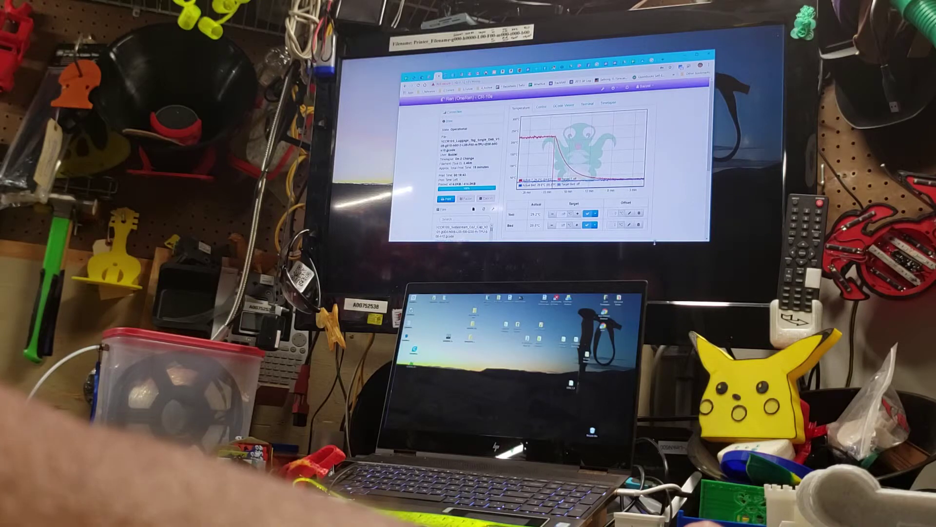
{"action": "left_click_drag", "start_coordinate": [655, 242], "coordinate": [655, 287]}
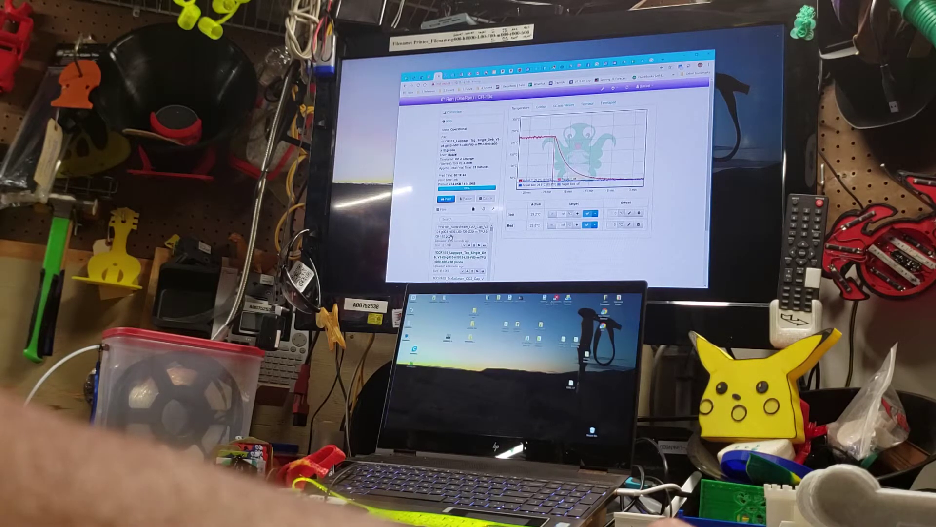
{"action": "left_click", "coordinate": [485, 247]}
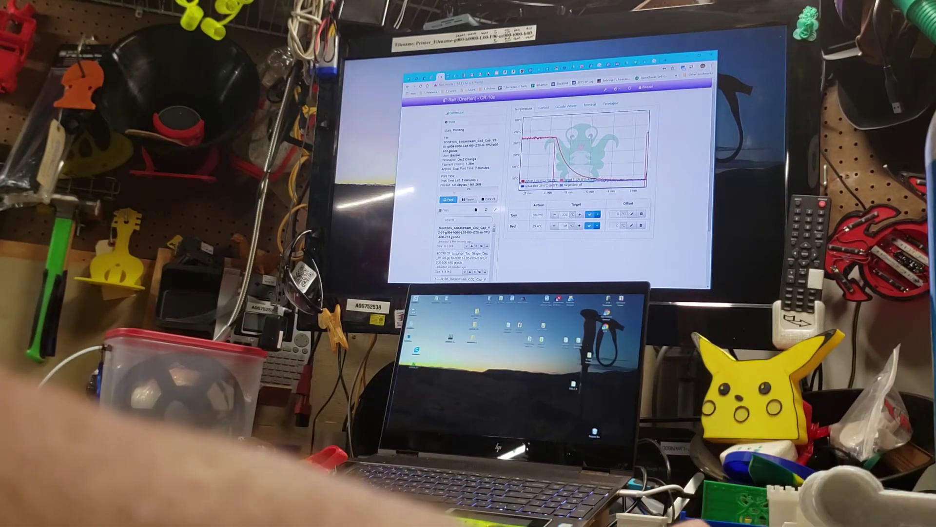
Return to the model data spreadsheet and maximize its window to view the cap's row with the calculation columns.
{"action": "left_click", "coordinate": [410, 78]}
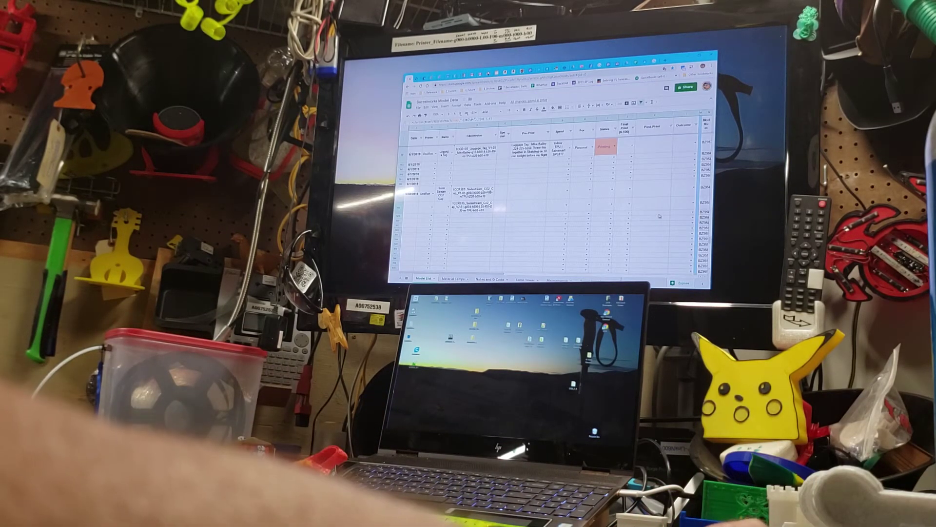
{"action": "double_click", "coordinate": [681, 57]}
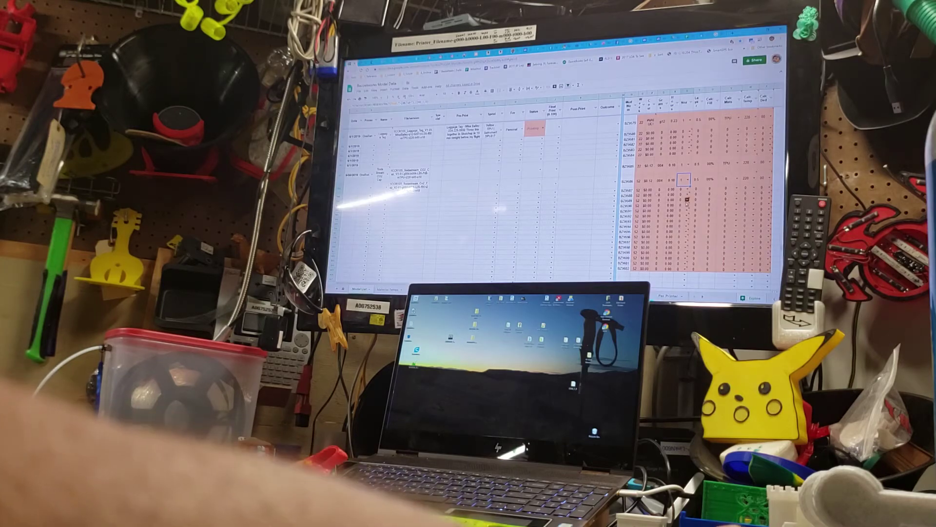